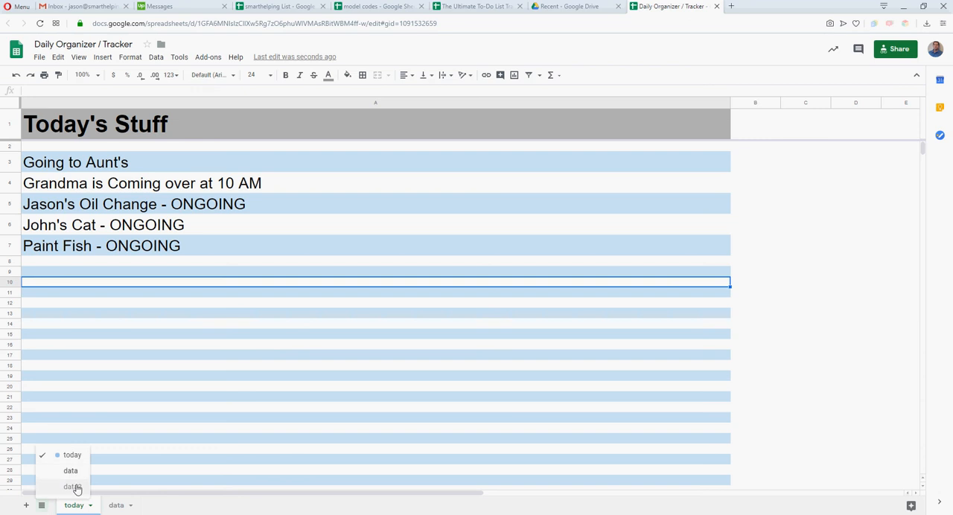
# Unhide the data2 sheet and go back to the today sheet
pyautogui.click(74, 486)
pyautogui.click(78, 508)
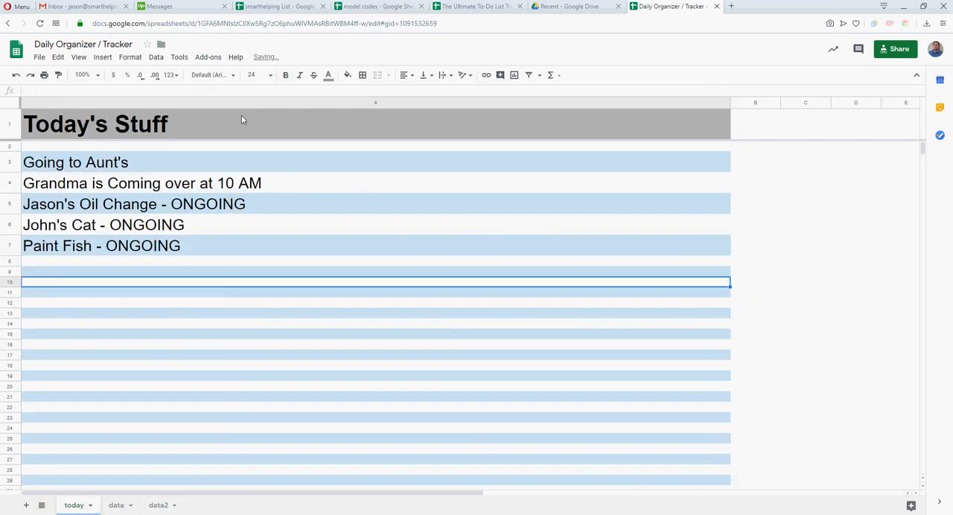
pyautogui.click(158, 348)
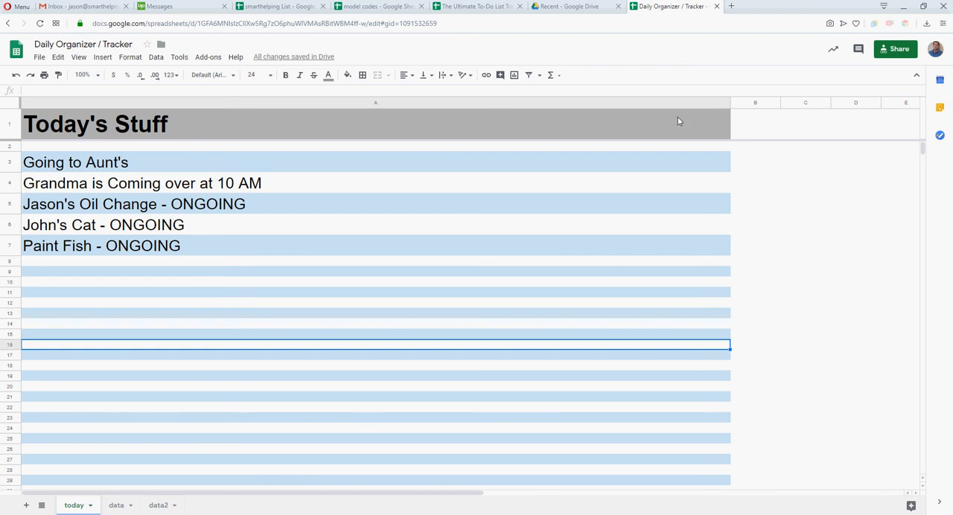
pyautogui.click(138, 139)
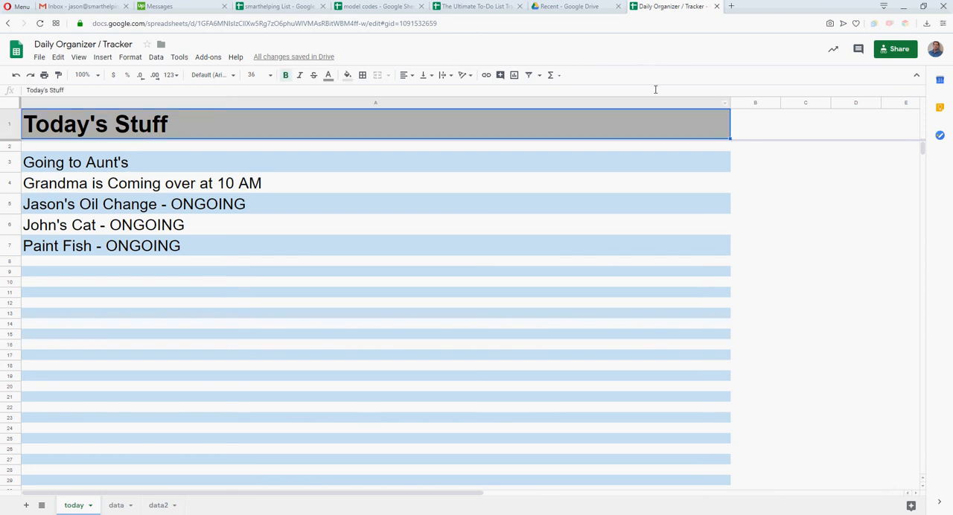
# Open smarthelping.com in a new browser tab and go to its Financial Models page
pyautogui.click(732, 7)
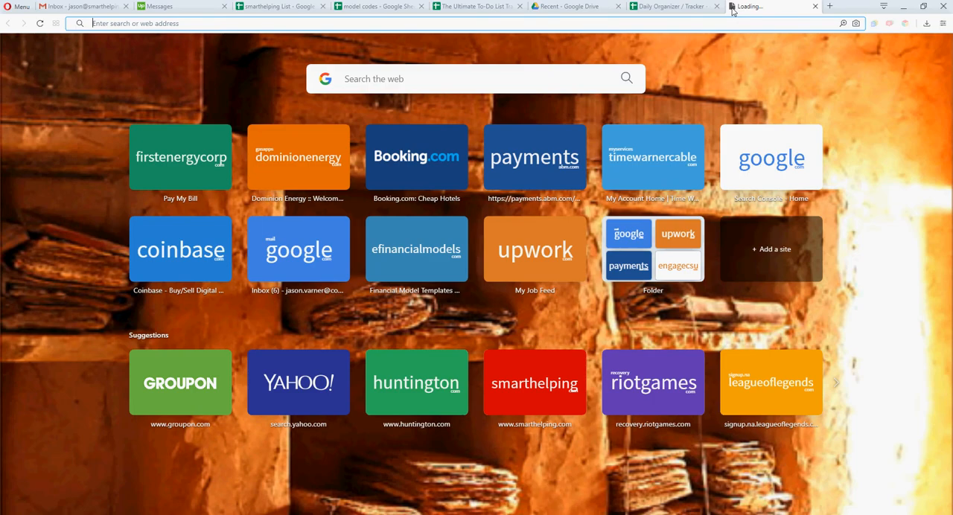
pyautogui.write('smarthelping.com')
pyautogui.press('Return')
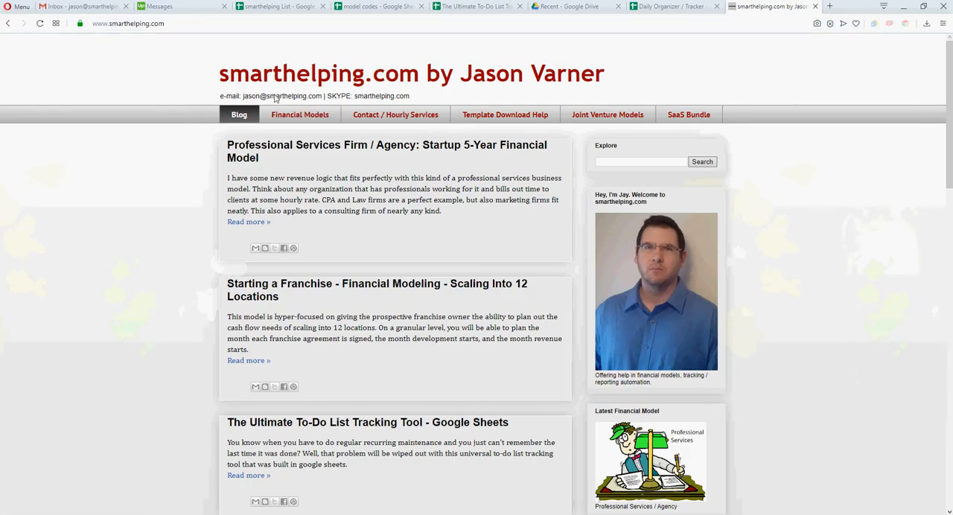
pyautogui.click(295, 121)
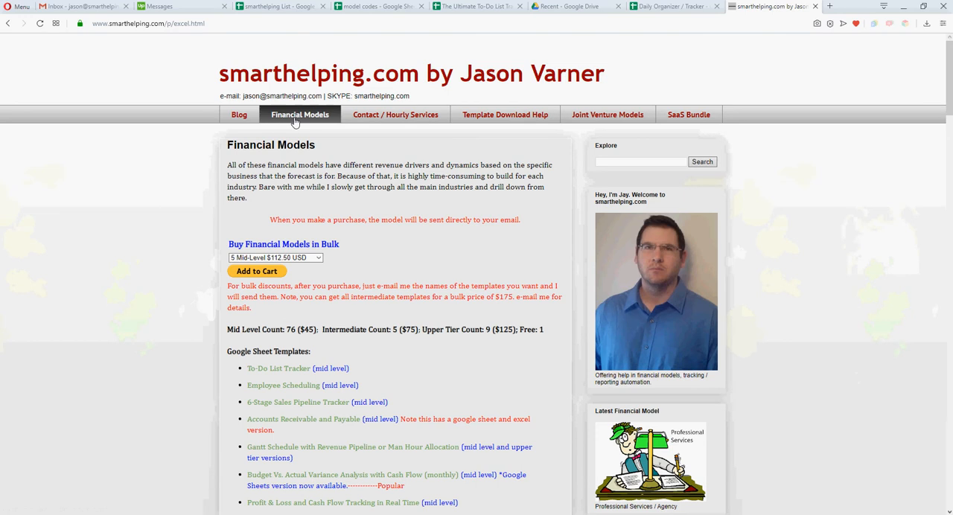
# Look through the template lists on the Financial Models page, including the Google Sheet Templates section
pyautogui.scroll(-8, 353, 329)
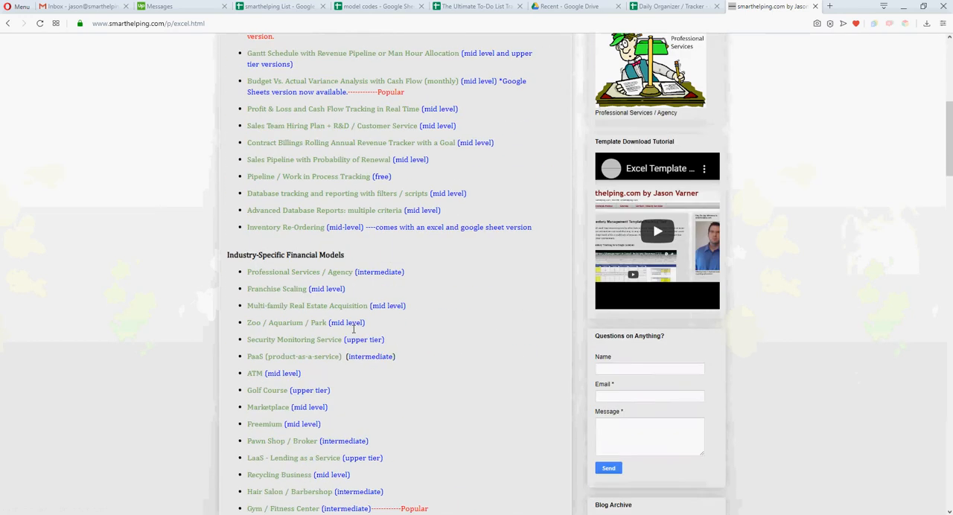
pyautogui.scroll(-5, 354, 329)
pyautogui.scroll(-10, 251, 291)
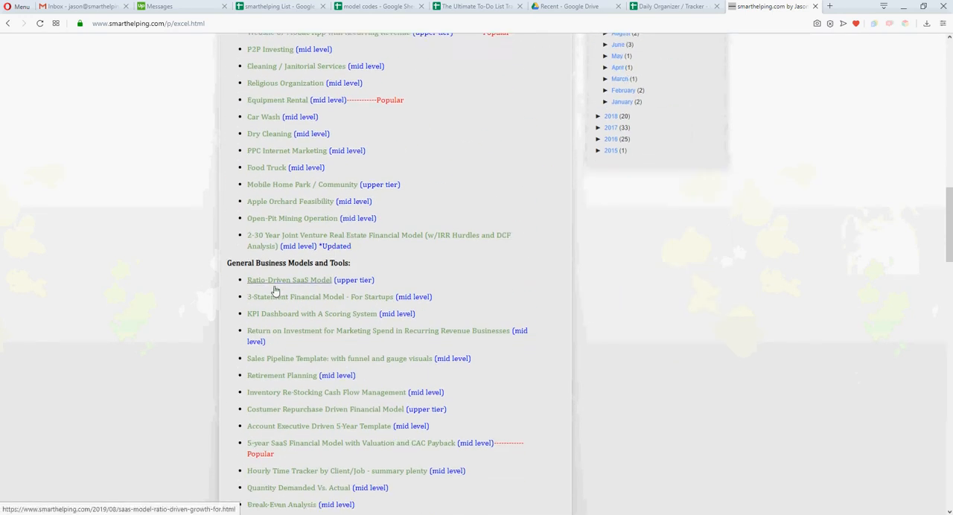
pyautogui.scroll(-3, 276, 291)
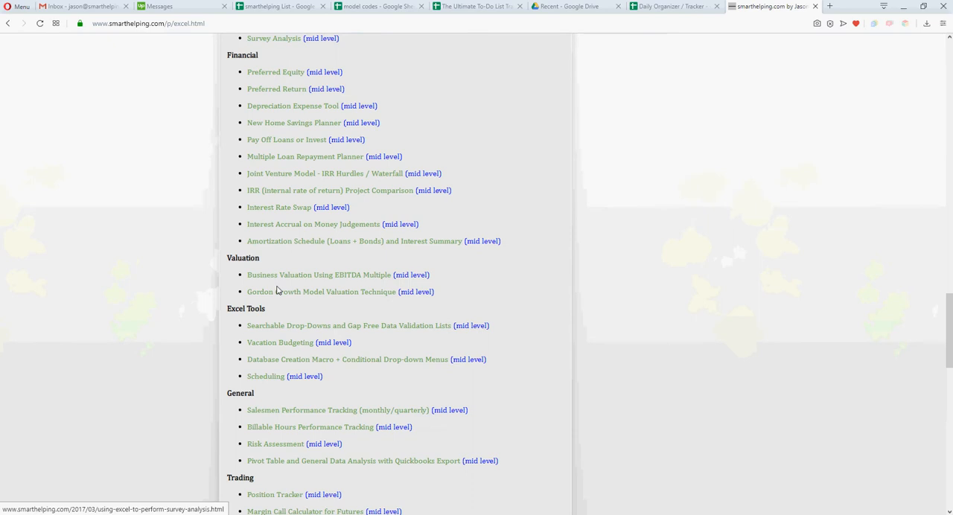
pyautogui.scroll(2, 276, 292)
pyautogui.scroll(20, 276, 294)
pyautogui.scroll(-3, 277, 280)
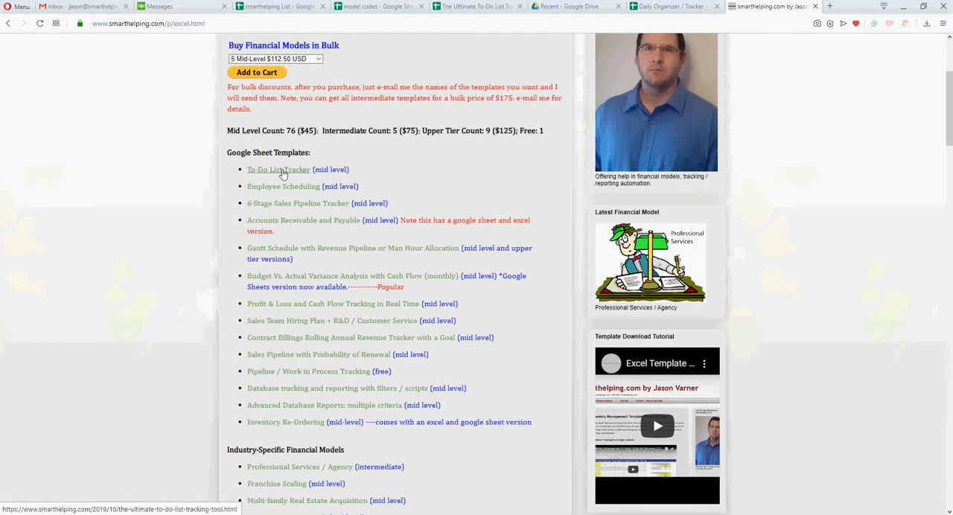
pyautogui.scroll(-3, 287, 305)
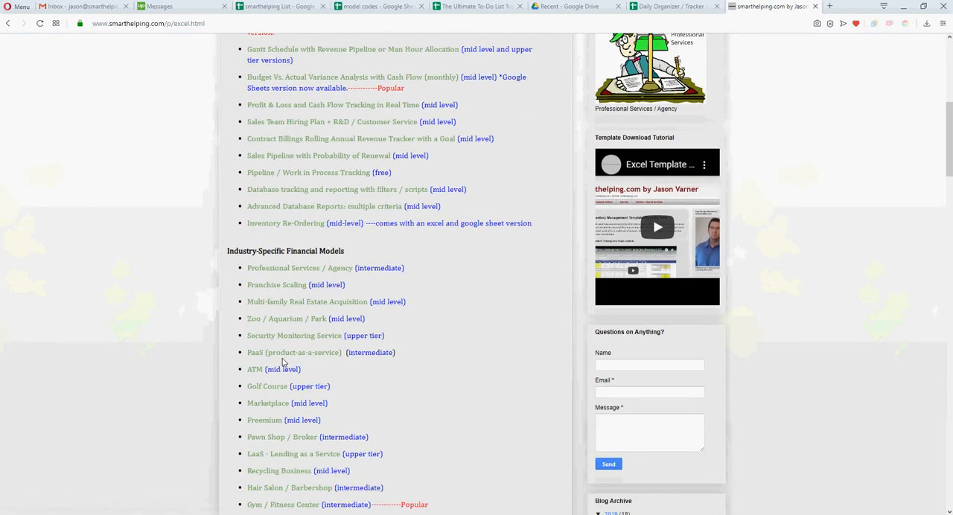
pyautogui.scroll(2, 274, 335)
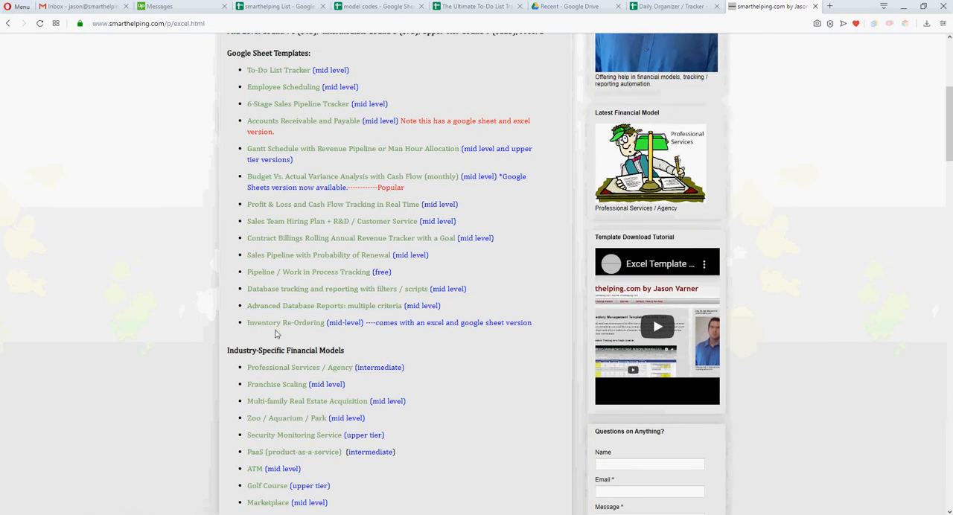
pyautogui.scroll(1, 277, 305)
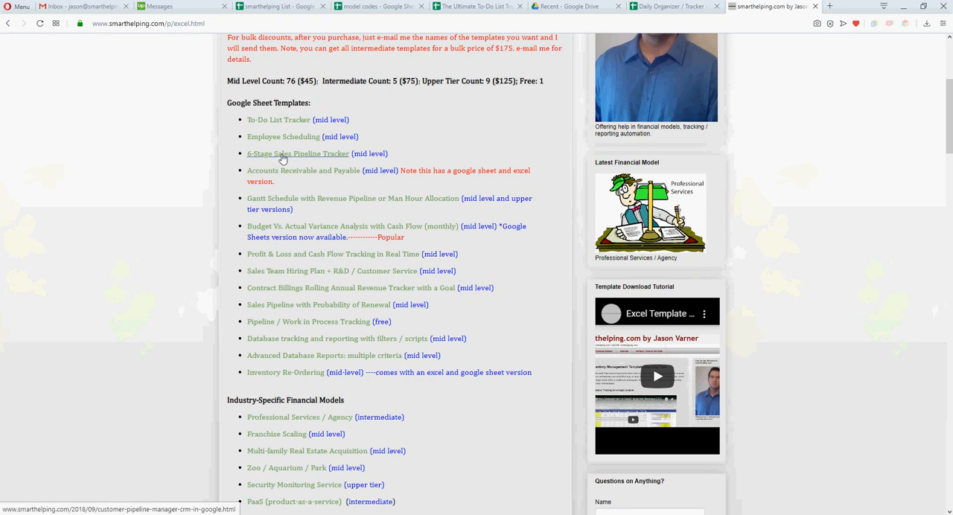
pyautogui.scroll(4, 283, 158)
pyautogui.scroll(1, 383, 277)
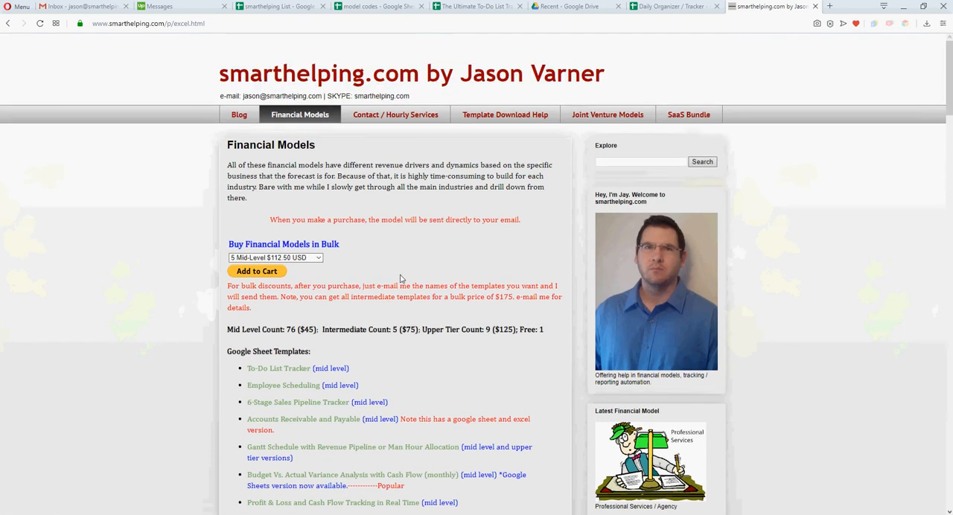
# Return to the Daily Organizer / Tracker spreadsheet and add a new sheet in front of the today sheet
pyautogui.click(671, 7)
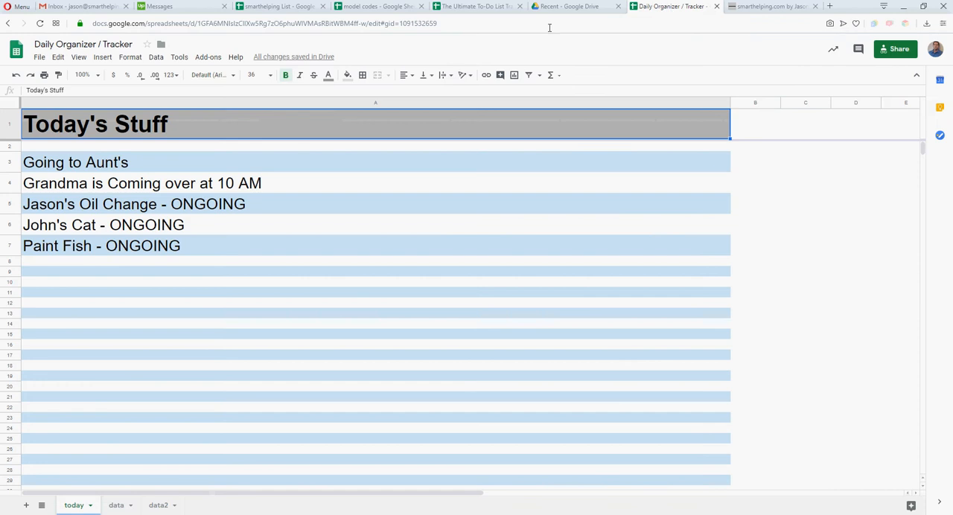
pyautogui.click(106, 149)
pyautogui.click(236, 124)
pyautogui.click(26, 505)
pyautogui.moveTo(120, 505); pyautogui.dragTo(79, 506)
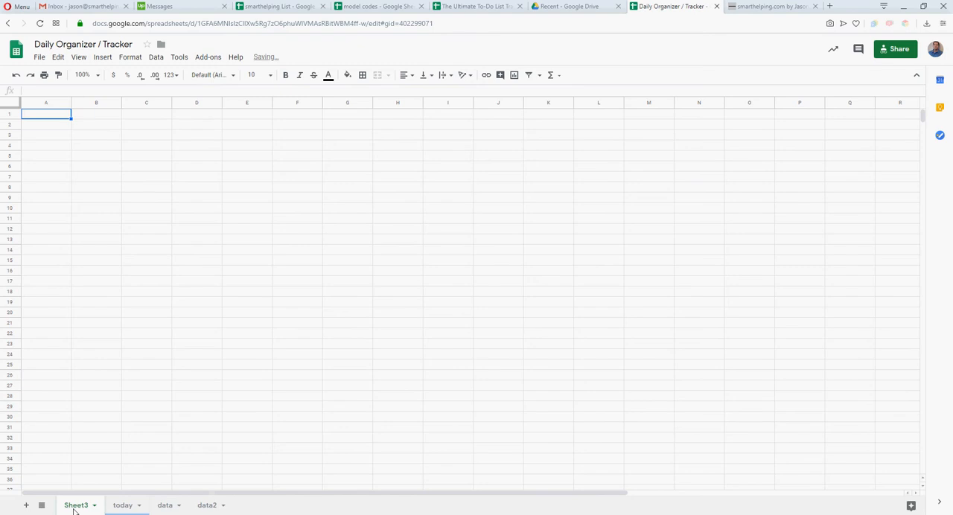
# Rename the new sheet as Instruction
pyautogui.rightClick(77, 506)
pyautogui.click(80, 383)
pyautogui.write('Instruction')
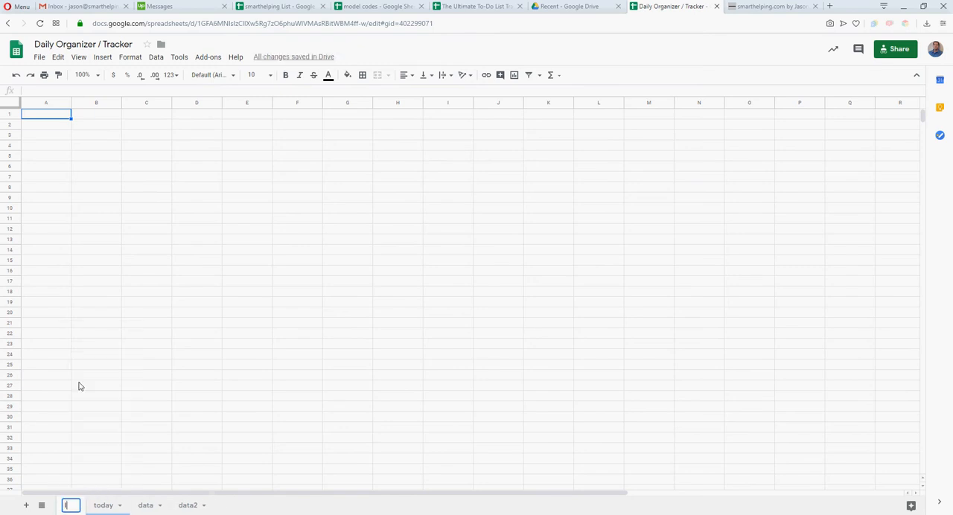
pyautogui.press('Return')
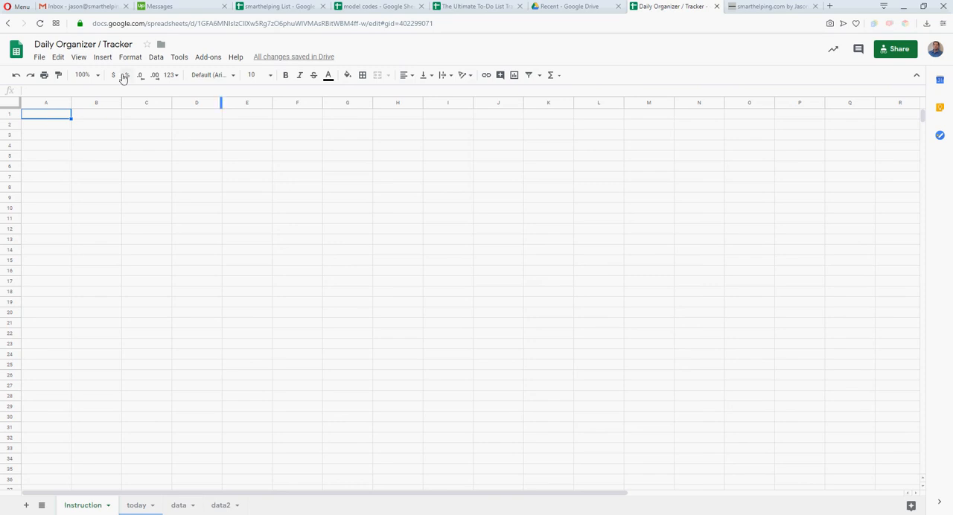
# Enter the note "Go to File > Make a Copy" in cell A1 of the Instruction sheet
pyautogui.click(38, 59)
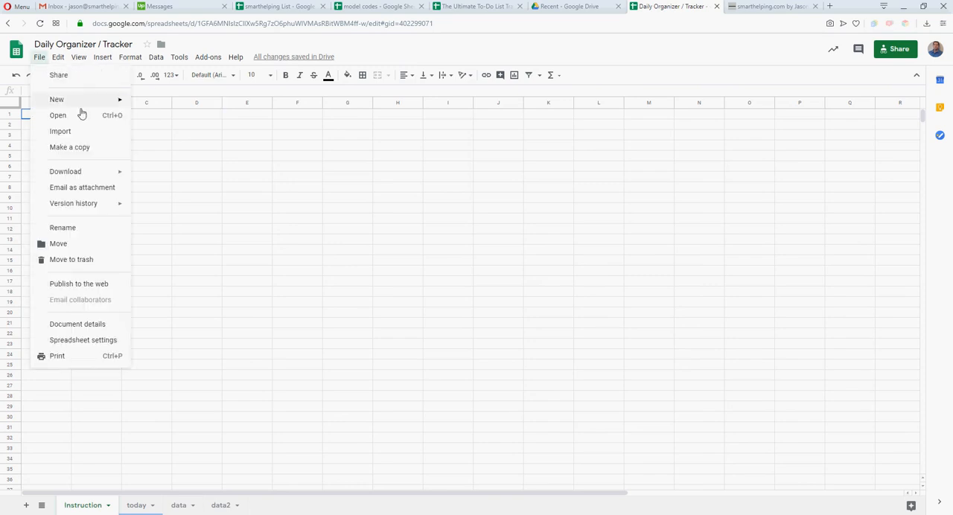
pyautogui.click(394, 241)
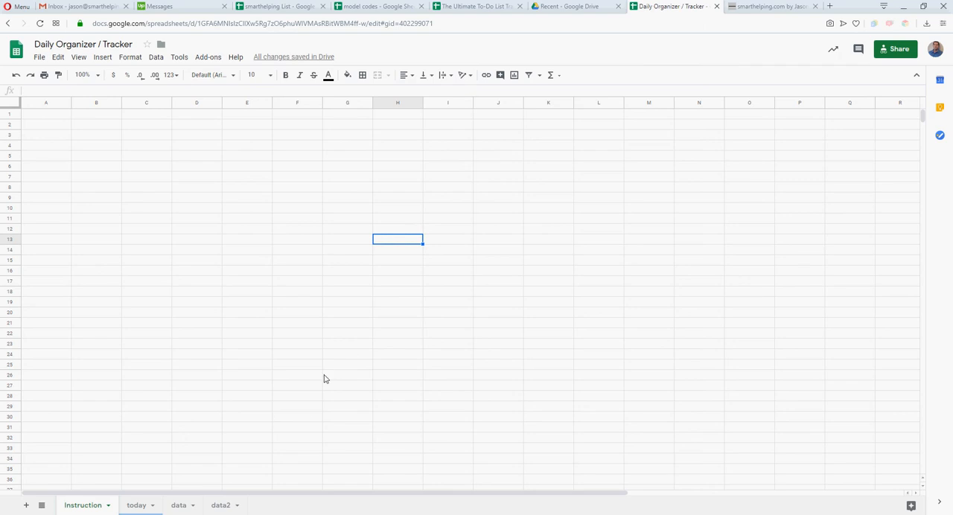
pyautogui.click(53, 120)
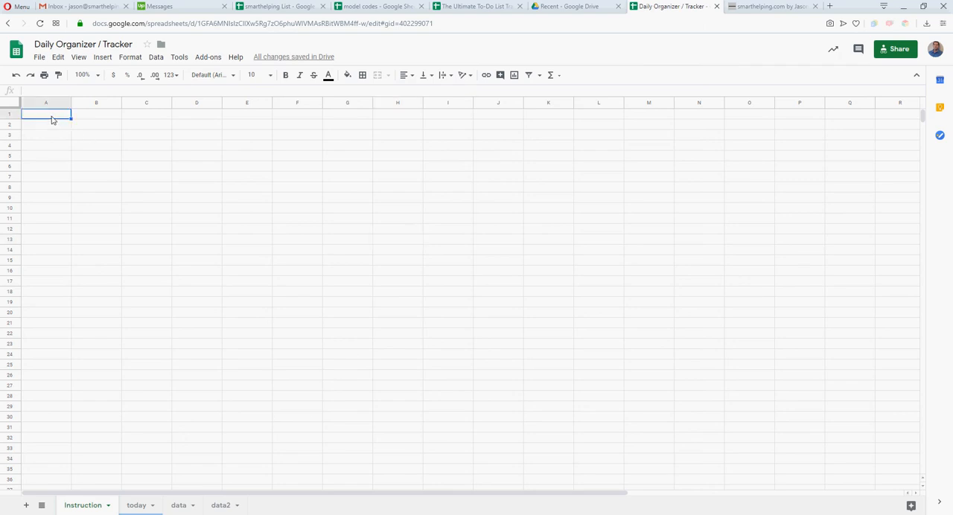
pyautogui.write('Go to File > Make a Copy')
pyautogui.press('Return')
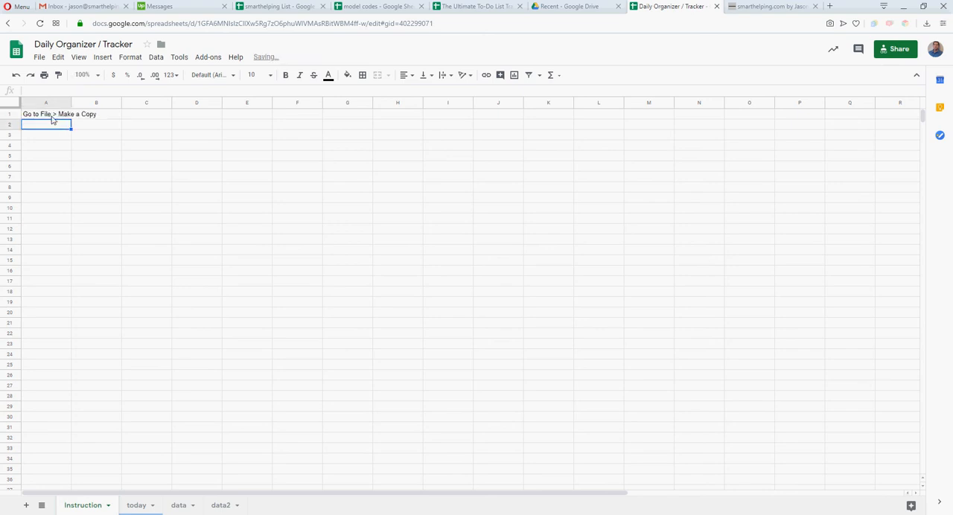
# Make the instruction text in cell A1 bold
pyautogui.click(52, 117)
pyautogui.click(288, 76)
pyautogui.click(229, 210)
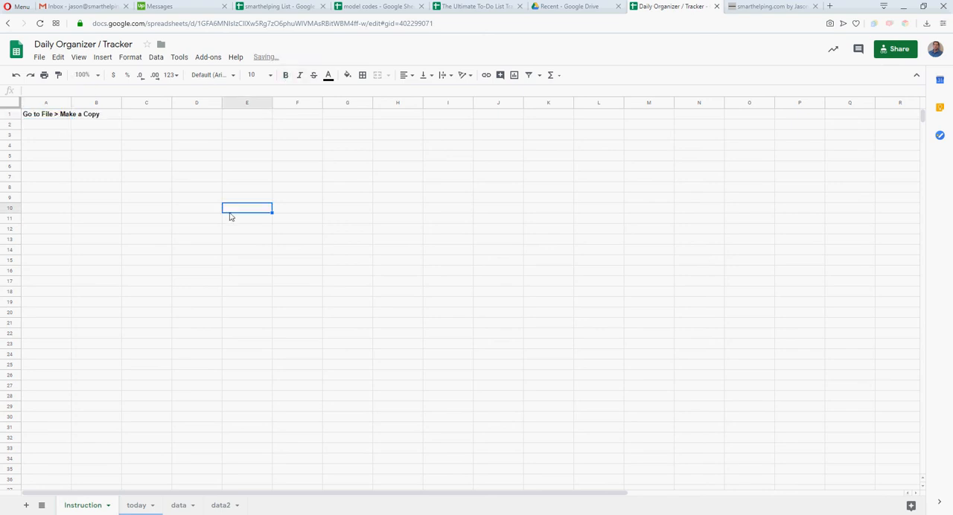
# Enter "Enter data on the 'data' tab." in cell A2
pyautogui.click(50, 127)
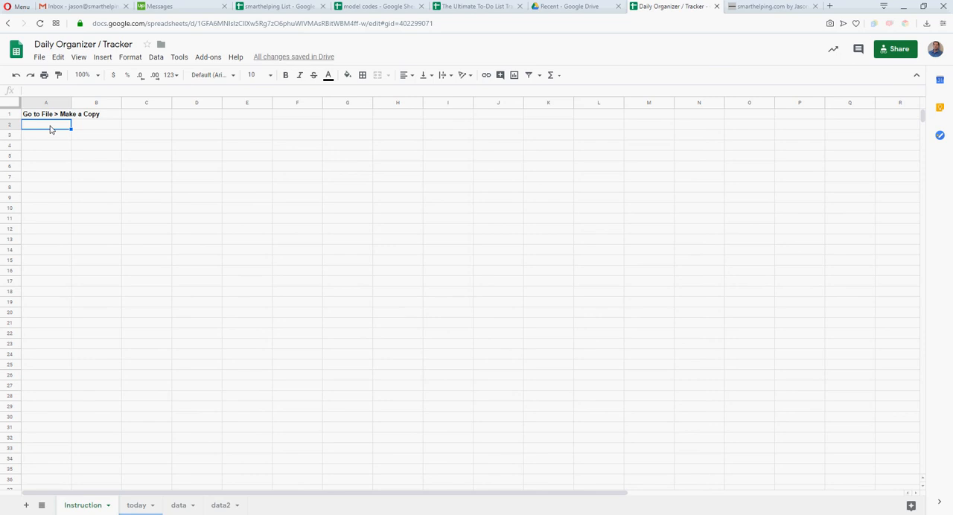
pyautogui.write("Enter data on the 'data' tab.")
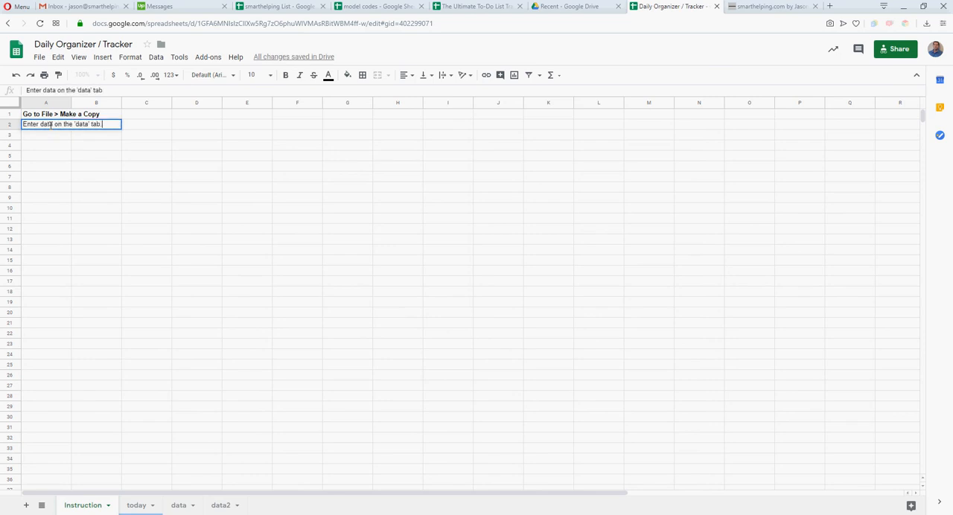
pyautogui.press('Return')
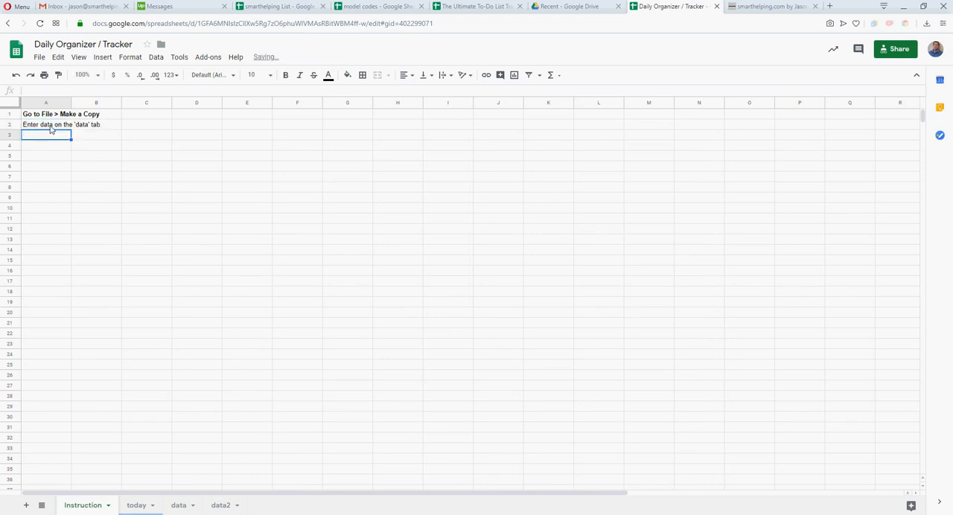
# Enter "View things on the 'today' tab." in cell A3
pyautogui.write('View thing')
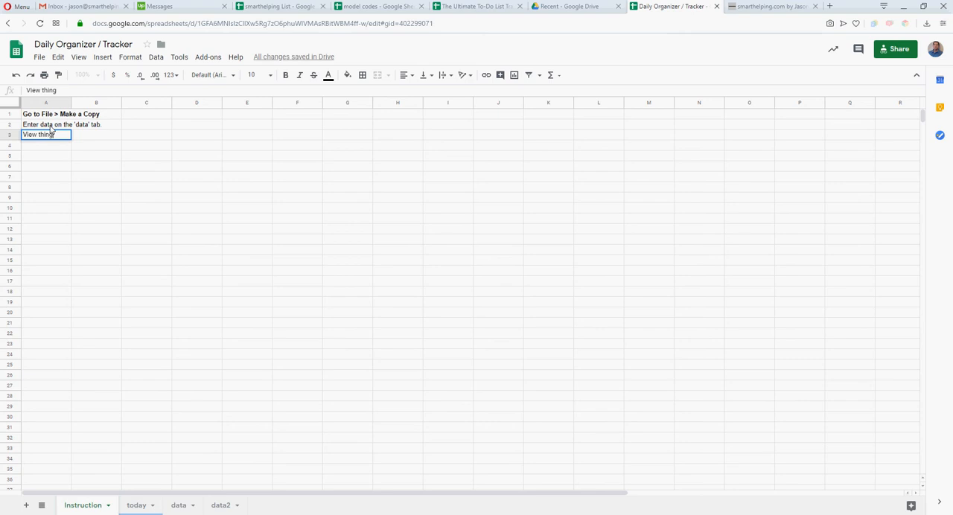
pyautogui.write("s on the 't")
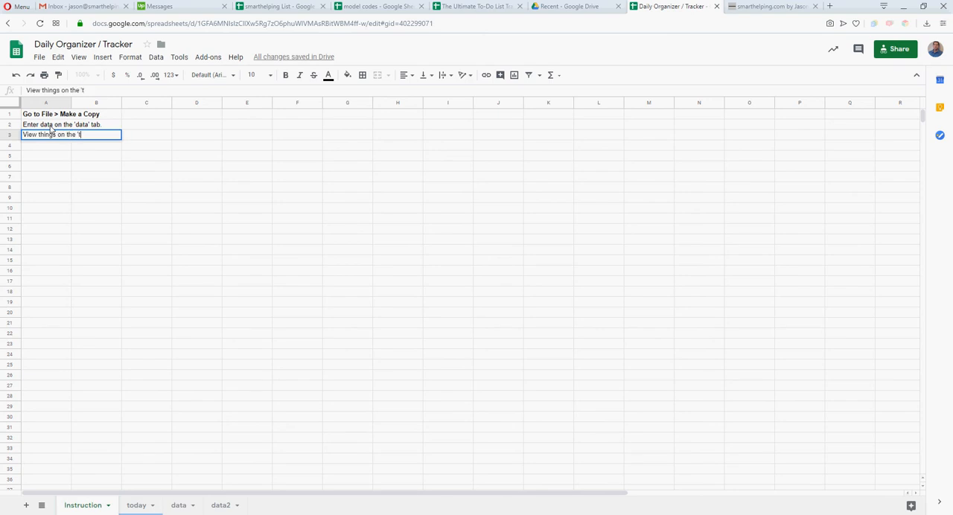
pyautogui.write("oday' tab.")
pyautogui.press('Return')
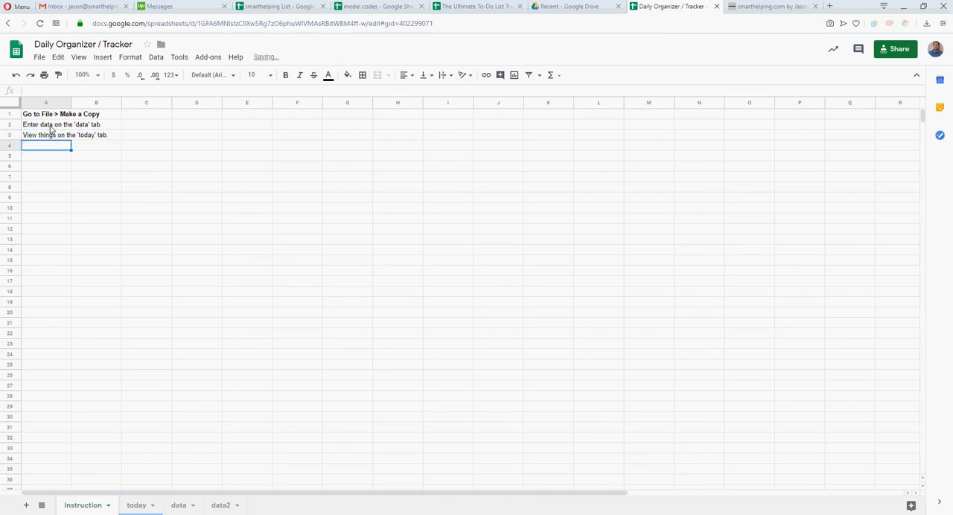
# Examine the formulas in cells A2, B2 and C2 of the data2 sheet
pyautogui.click(220, 508)
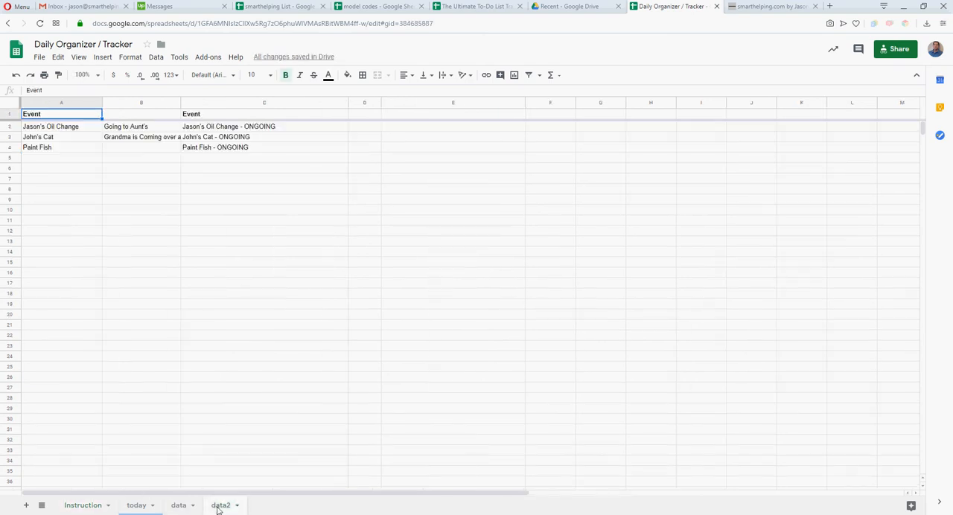
pyautogui.click(77, 132)
pyautogui.click(129, 131)
pyautogui.click(233, 131)
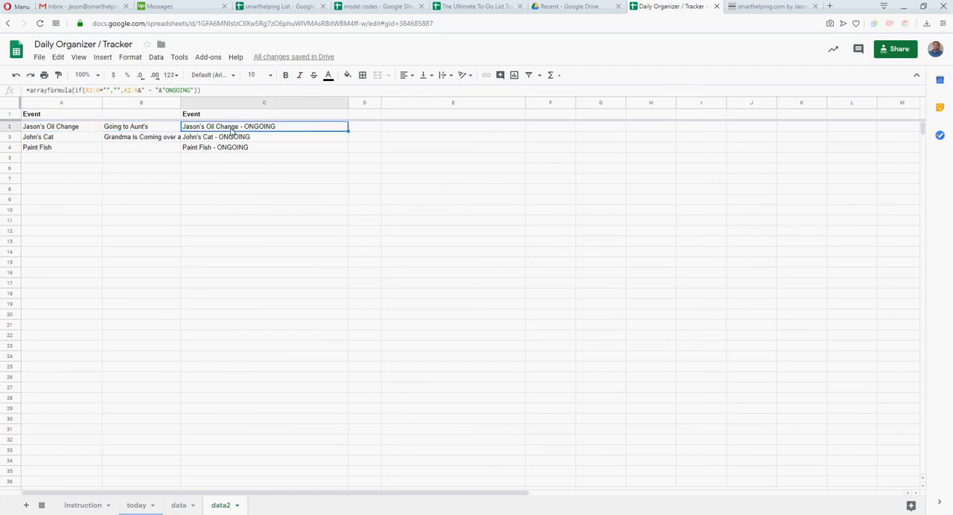
pyautogui.click(464, 234)
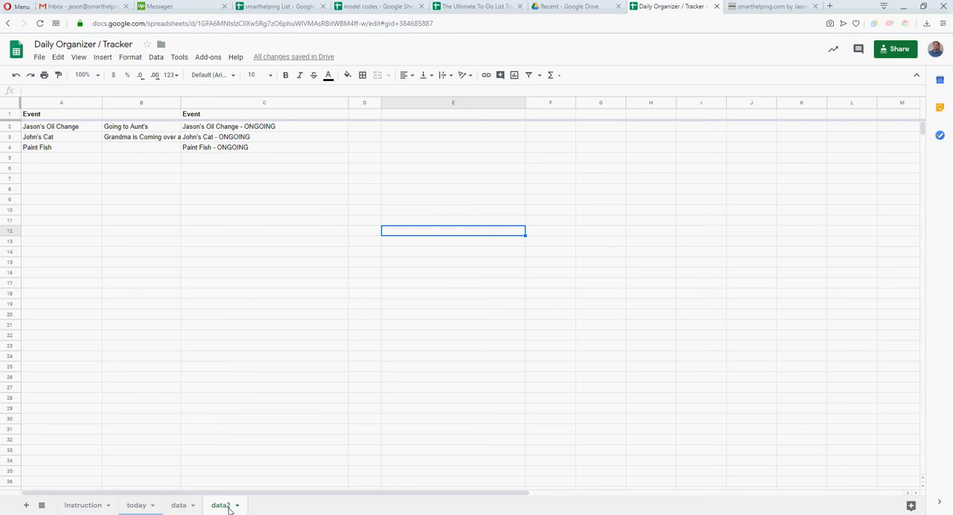
# Clear the dates and event names in columns A and B of the data sheet
pyautogui.click(180, 506)
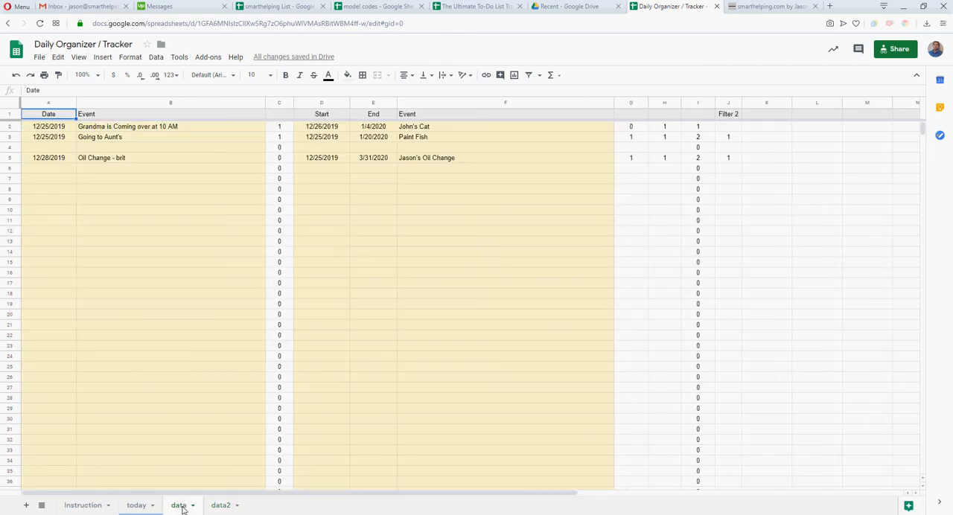
pyautogui.click(116, 285)
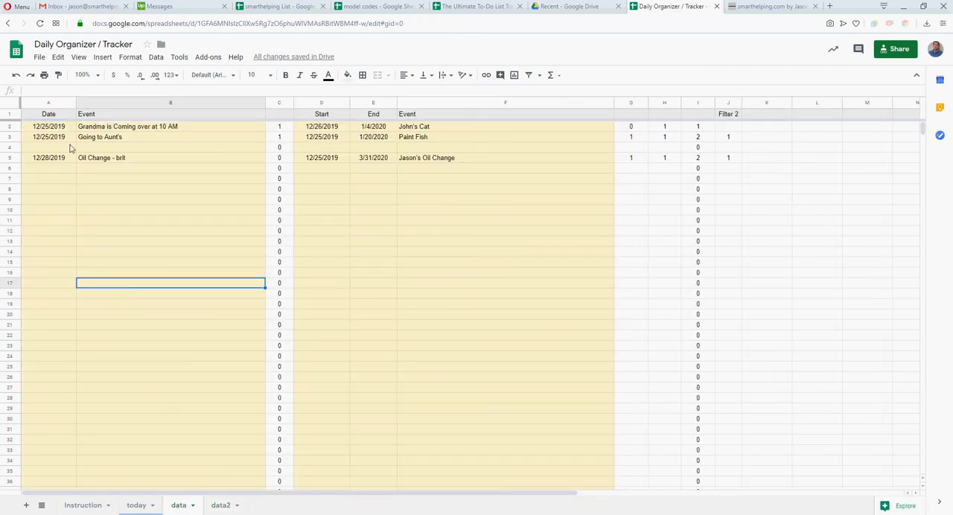
pyautogui.click(102, 131)
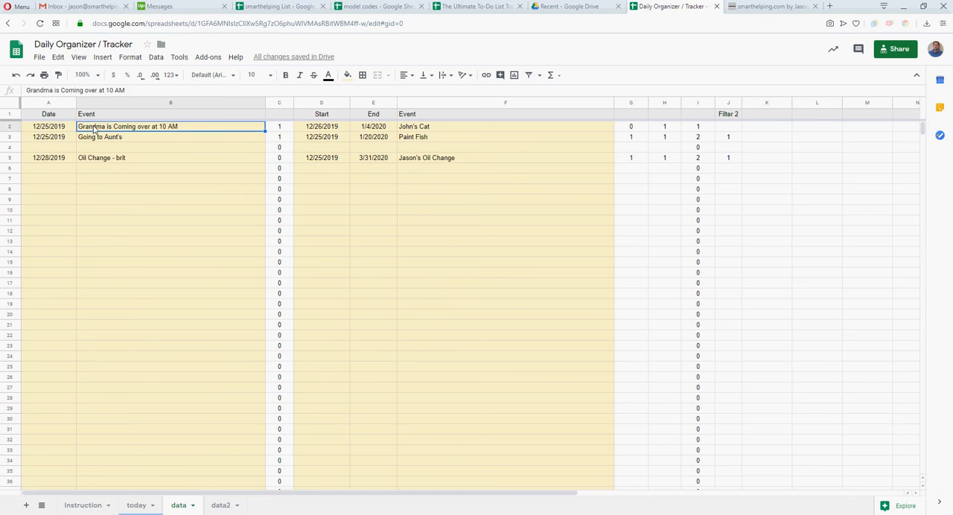
pyautogui.press('Delete')
pyautogui.click(102, 138)
pyautogui.press('Delete')
pyautogui.click(102, 158)
pyautogui.press('Delete')
pyautogui.click(48, 158)
pyautogui.press('Delete')
pyautogui.moveTo(48, 127); pyautogui.dragTo(49, 137)
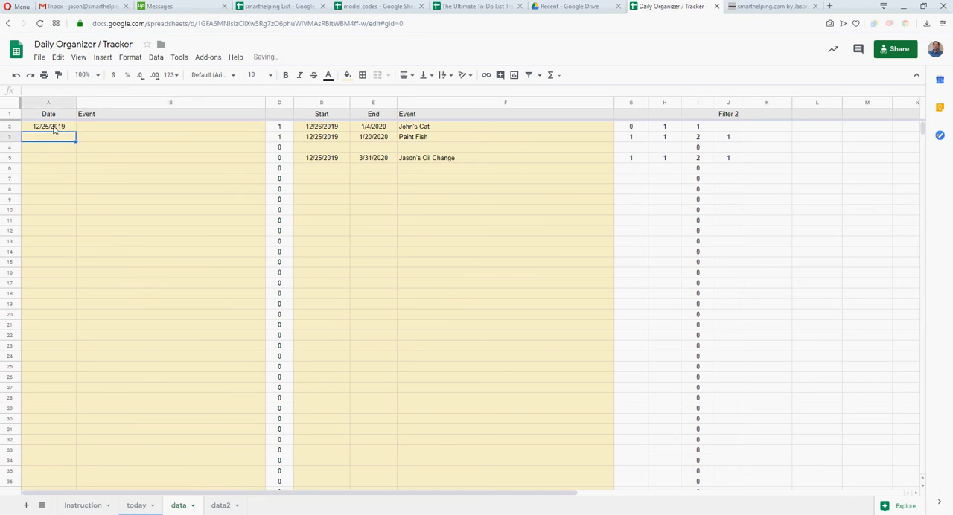
pyautogui.press('Delete')
pyautogui.click(114, 191)
# Clear the Start dates in column D of the data sheet
pyautogui.click(340, 128)
pyautogui.press('Delete')
pyautogui.click(335, 139)
pyautogui.press('Delete')
pyautogui.click(330, 158)
# Clear the End dates in column E and the event names in column F
pyautogui.press('Delete')
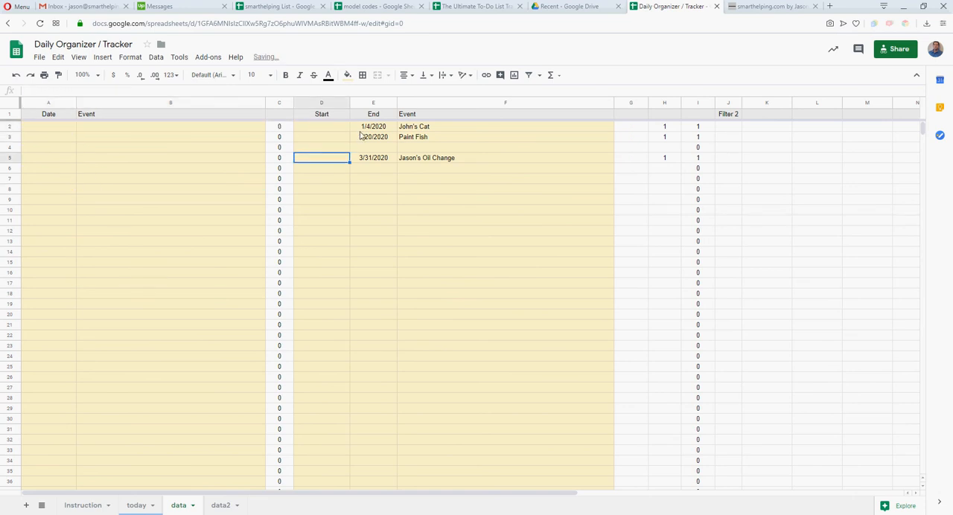
pyautogui.click(366, 128)
pyautogui.press('Delete')
pyautogui.click(370, 140)
pyautogui.press('Delete')
pyautogui.click(404, 159)
pyautogui.press('Delete')
pyautogui.click(406, 137)
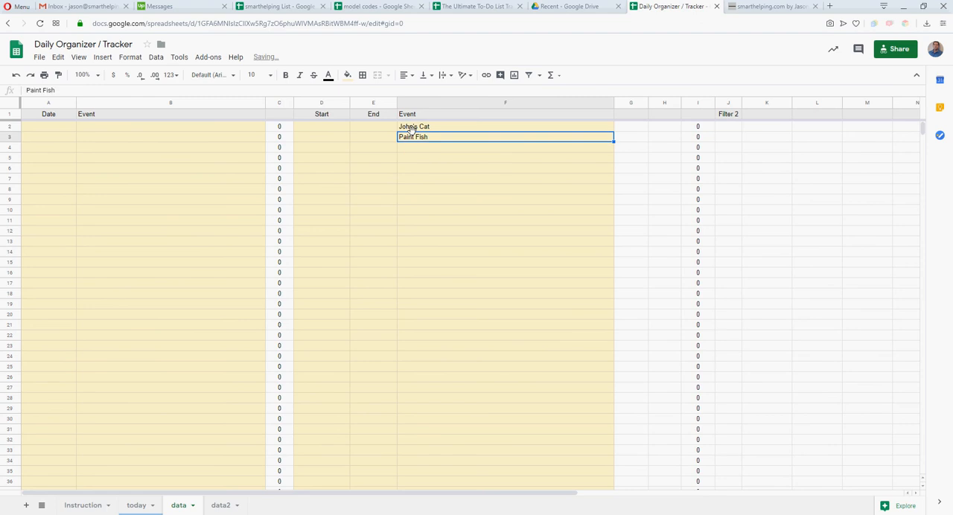
pyautogui.press('Delete')
pyautogui.click(406, 127)
pyautogui.press('Delete')
pyautogui.click(405, 189)
pyautogui.click(65, 128)
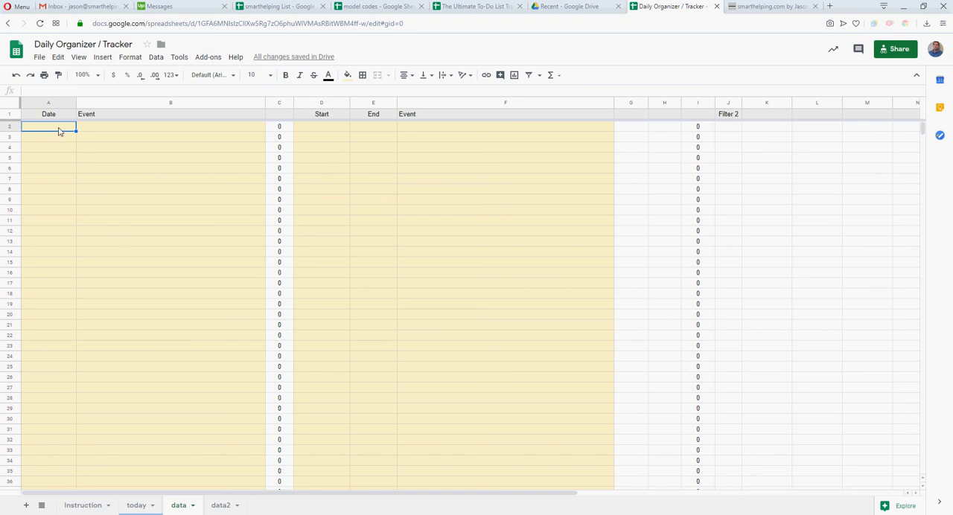
# Apply data validation to the Start and End columns D and E with the criteria Date, is valid date
pyautogui.moveTo(326, 103); pyautogui.dragTo(362, 103)
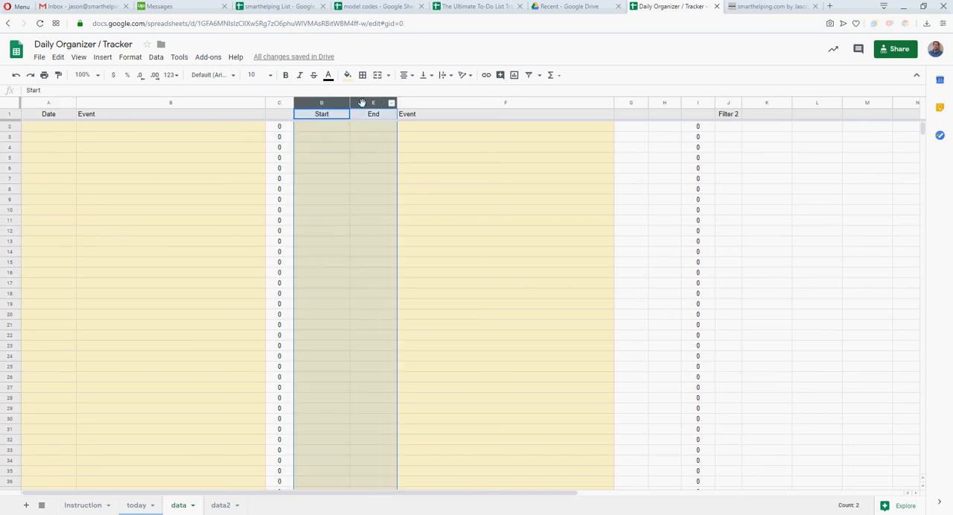
pyautogui.rightClick(362, 101)
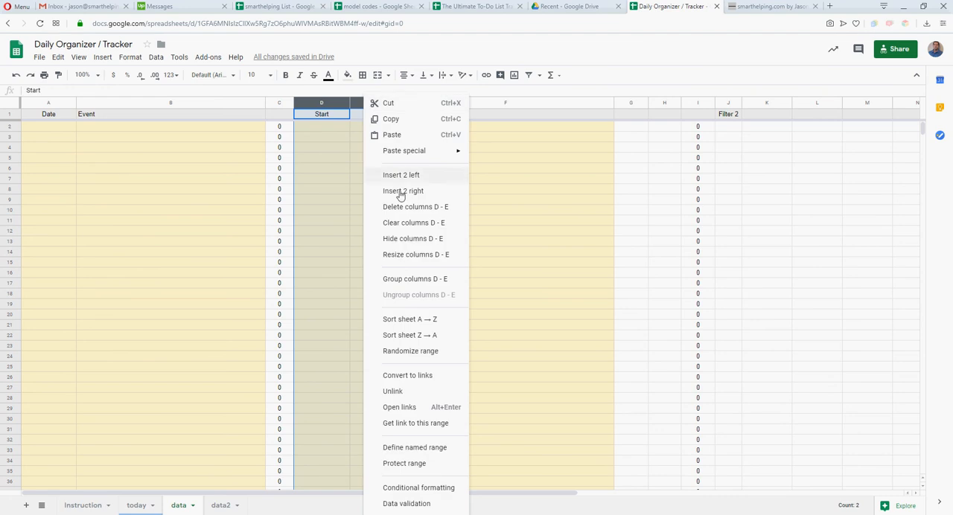
pyautogui.click(409, 503)
pyautogui.click(411, 255)
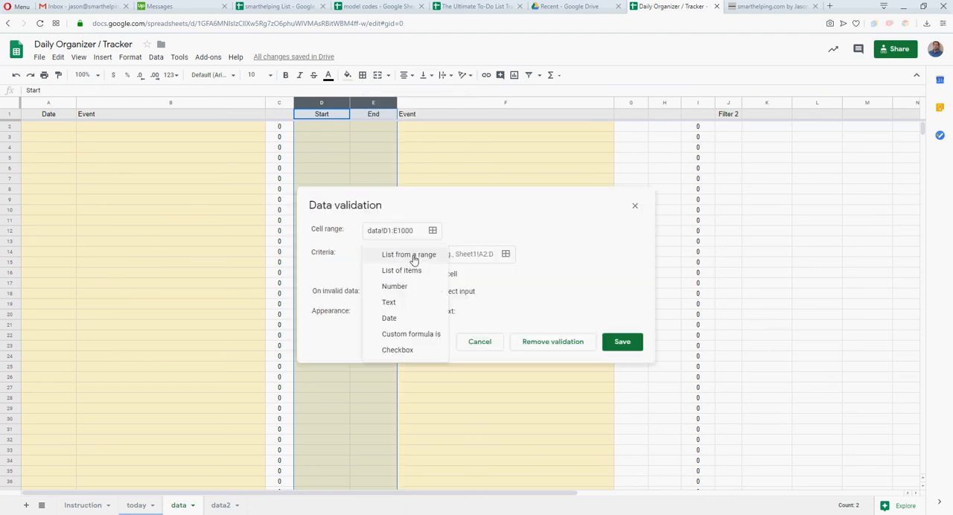
pyautogui.click(391, 317)
pyautogui.click(620, 330)
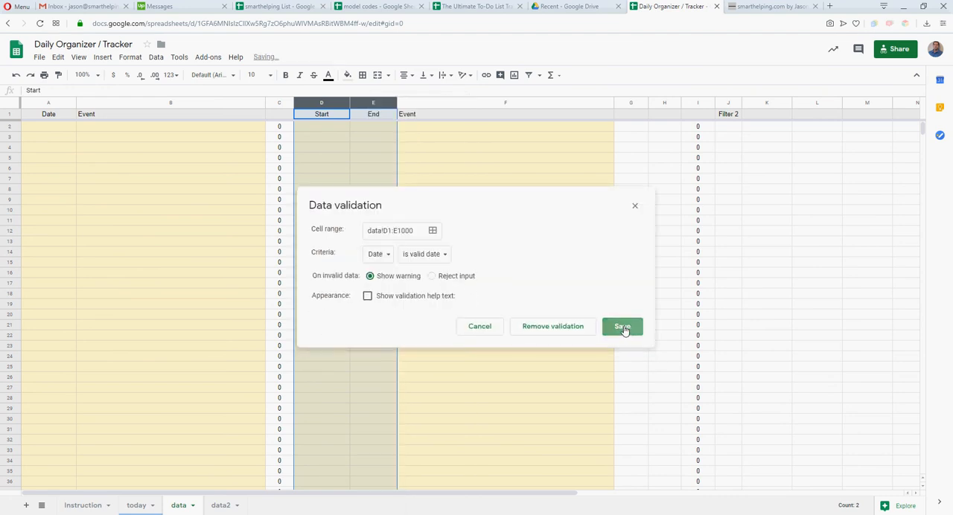
pyautogui.click(339, 160)
pyautogui.click(107, 191)
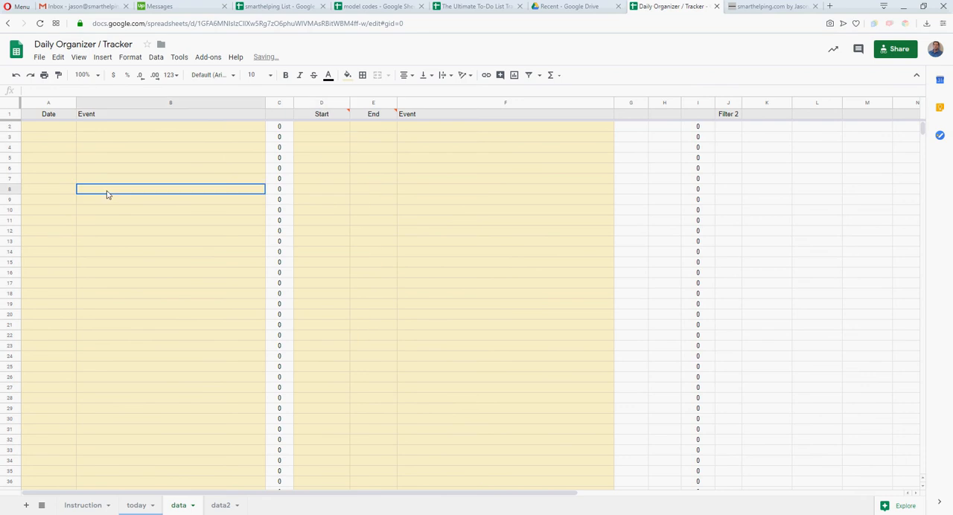
# Remove the data validation from the Start and End header cells D1:E1
pyautogui.moveTo(339, 114); pyautogui.dragTo(380, 117)
pyautogui.rightClick(333, 115)
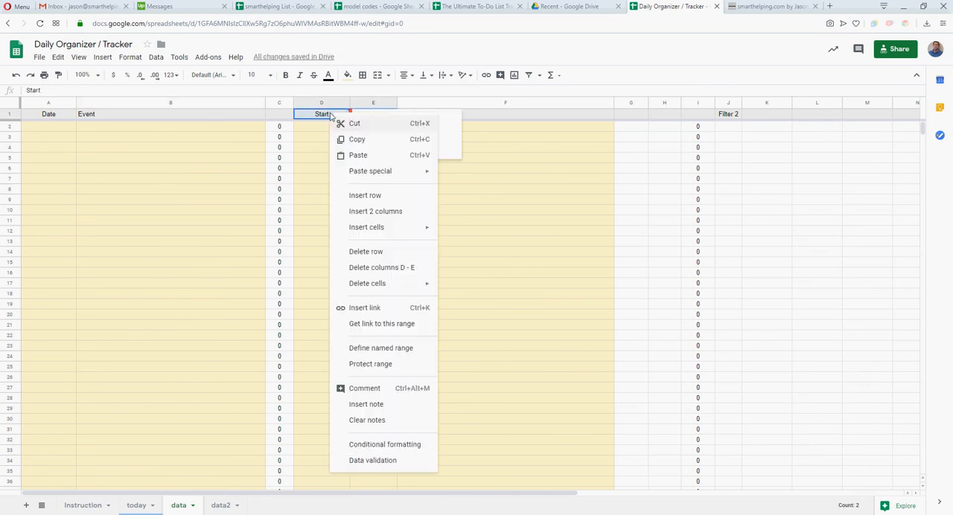
pyautogui.click(374, 461)
pyautogui.click(574, 340)
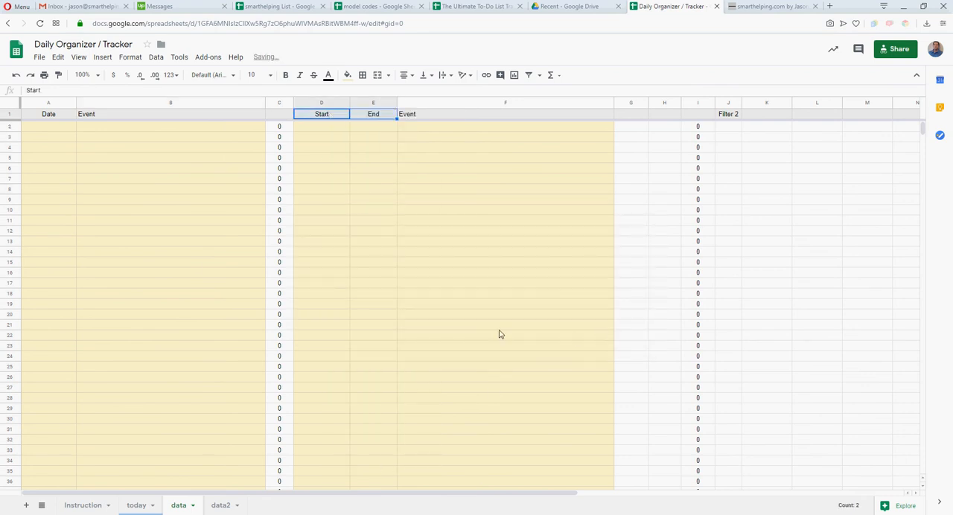
pyautogui.click(114, 129)
pyautogui.press('Down')
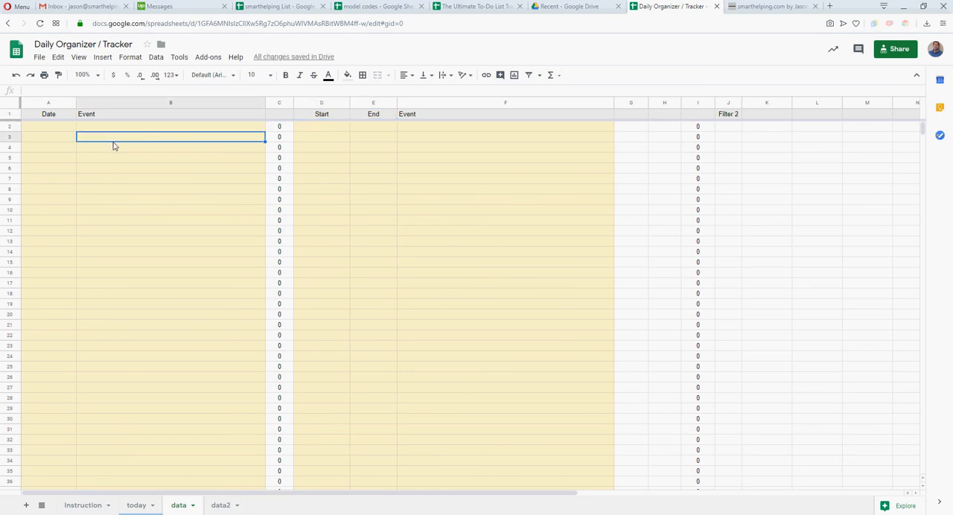
# Pick 12/28/2019 from the calendar as the date in cell A2
pyautogui.doubleClick(62, 125)
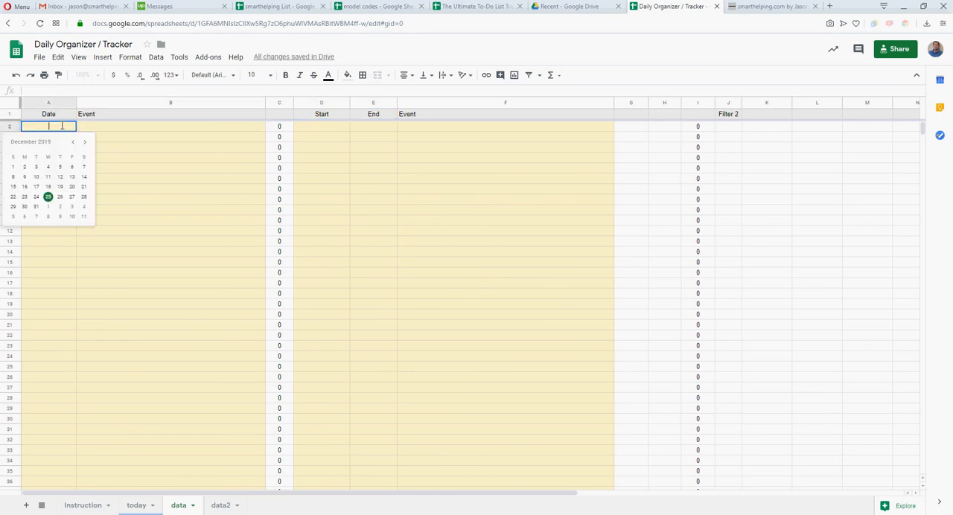
pyautogui.click(84, 197)
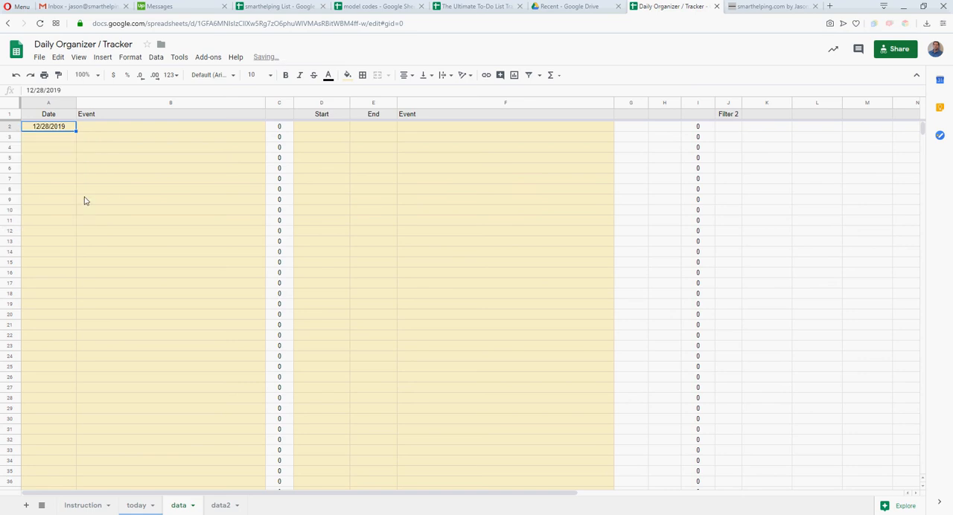
pyautogui.doubleClick(54, 128)
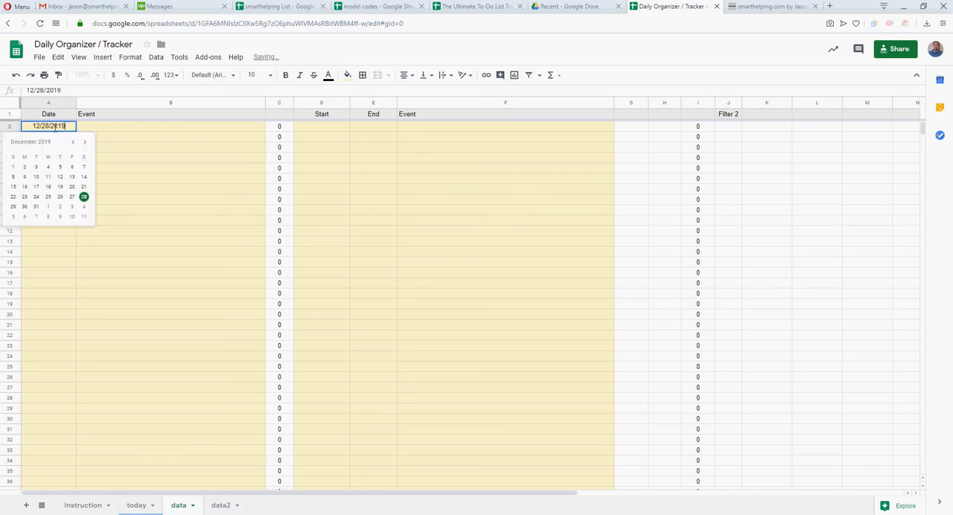
pyautogui.click(184, 242)
pyautogui.click(59, 131)
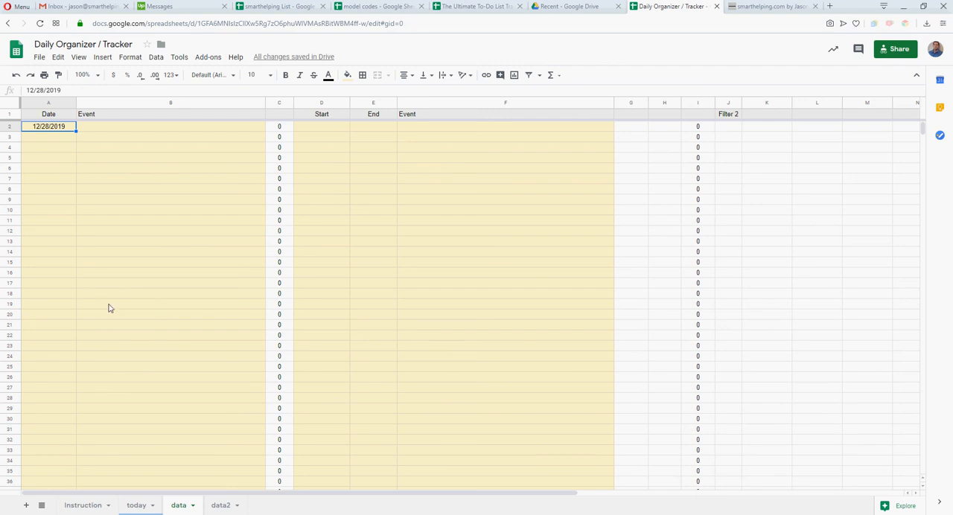
pyautogui.doubleClick(53, 128)
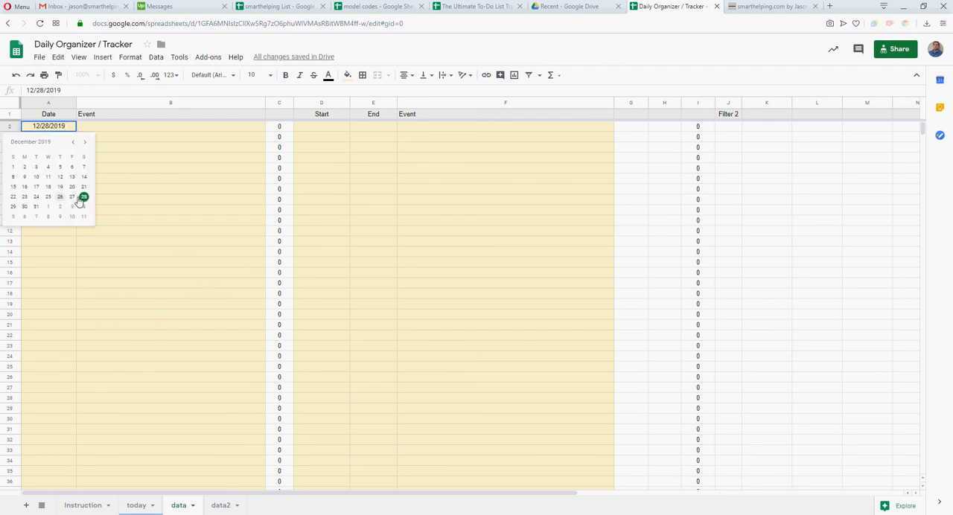
pyautogui.click(84, 198)
# Enter "Oil Change" as the event in cell B2 and check the today sheet
pyautogui.click(104, 129)
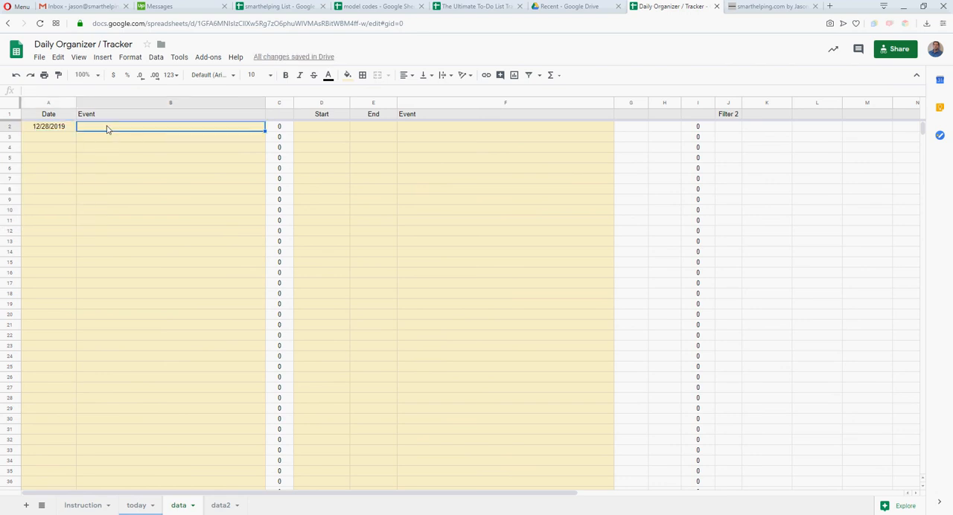
pyautogui.write('Oil')
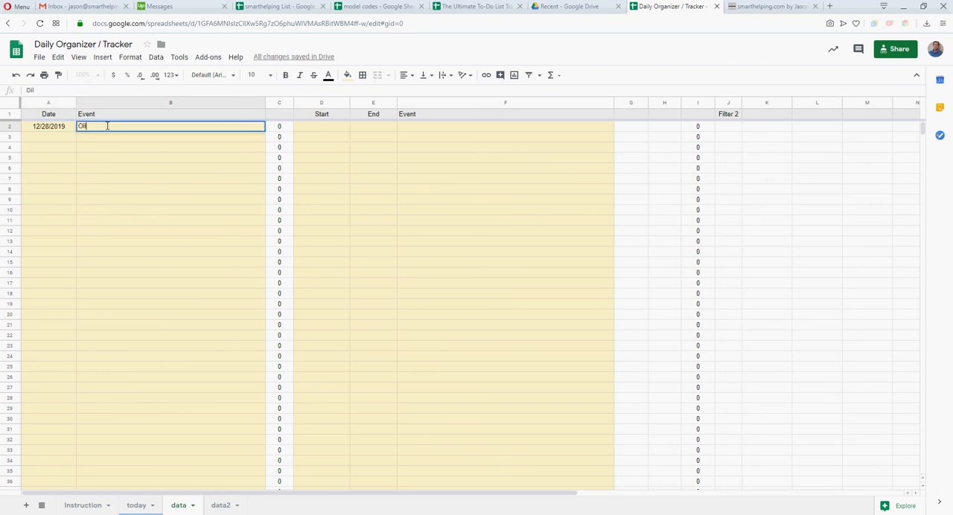
pyautogui.write(' Change')
pyautogui.press('Return')
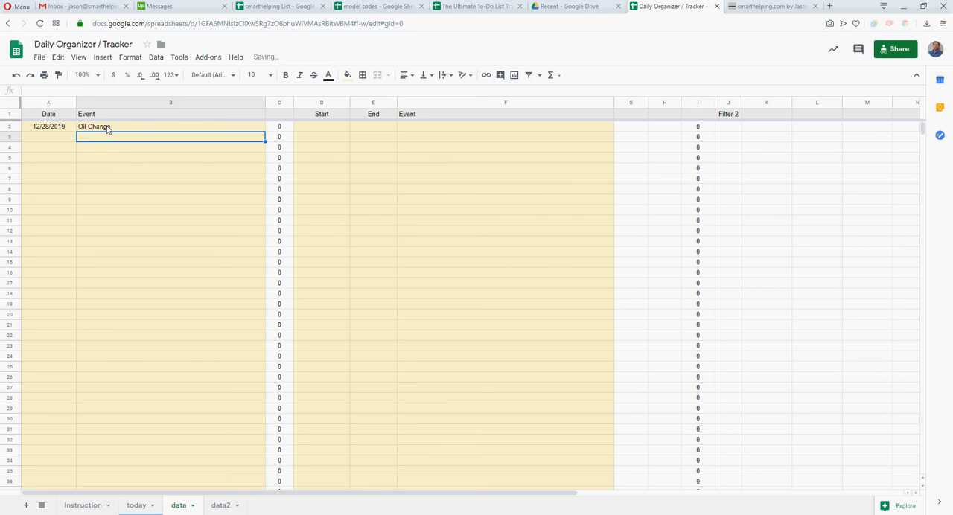
pyautogui.click(120, 129)
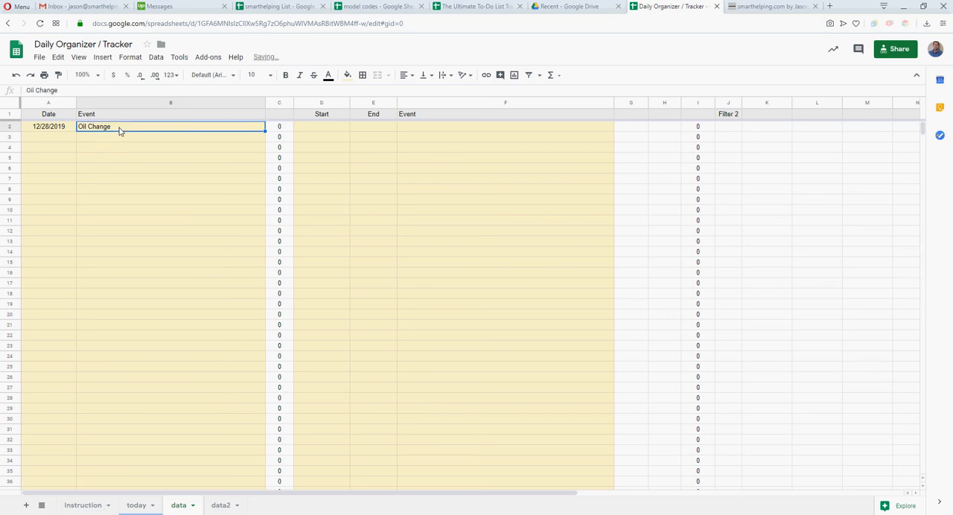
pyautogui.click(136, 506)
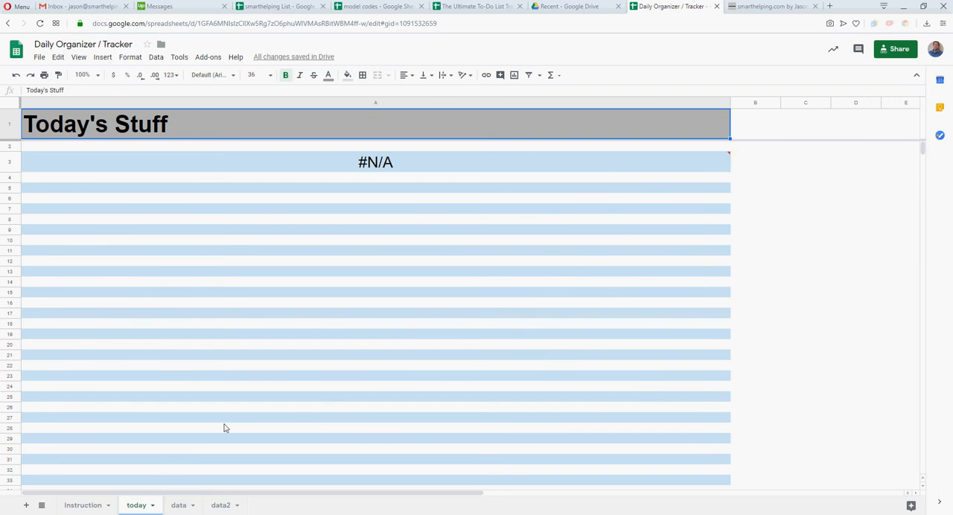
# Set the Oil Change date on the data sheet to 12/25/2019 and check the today sheet
pyautogui.click(177, 505)
pyautogui.doubleClick(57, 128)
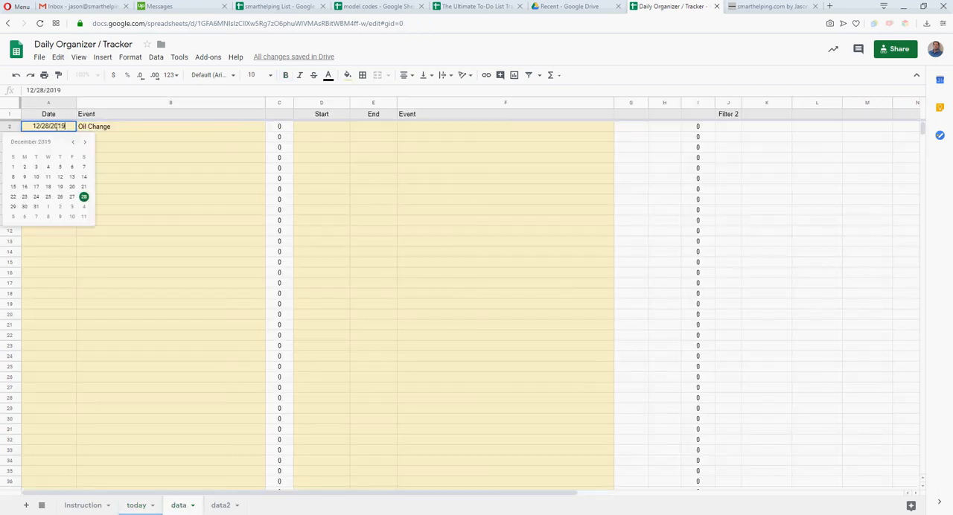
pyautogui.click(48, 196)
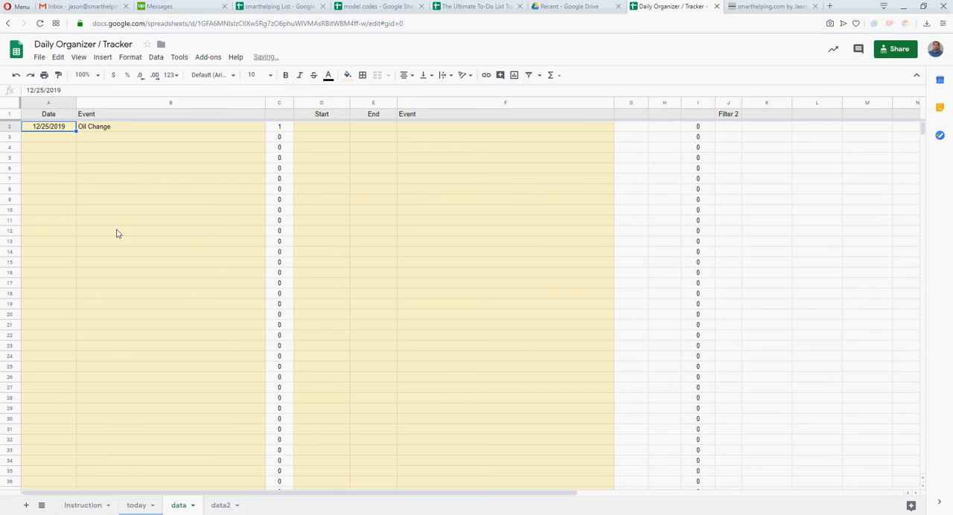
pyautogui.click(136, 506)
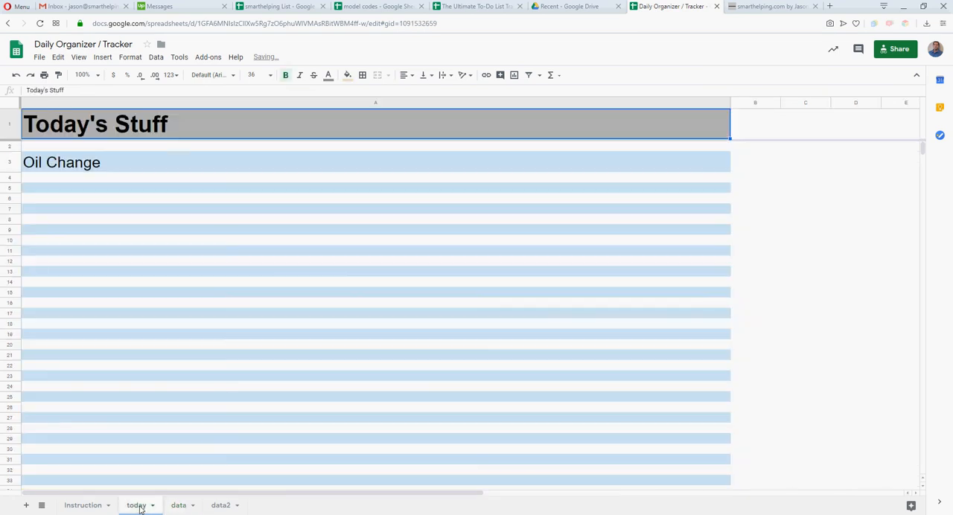
pyautogui.click(88, 166)
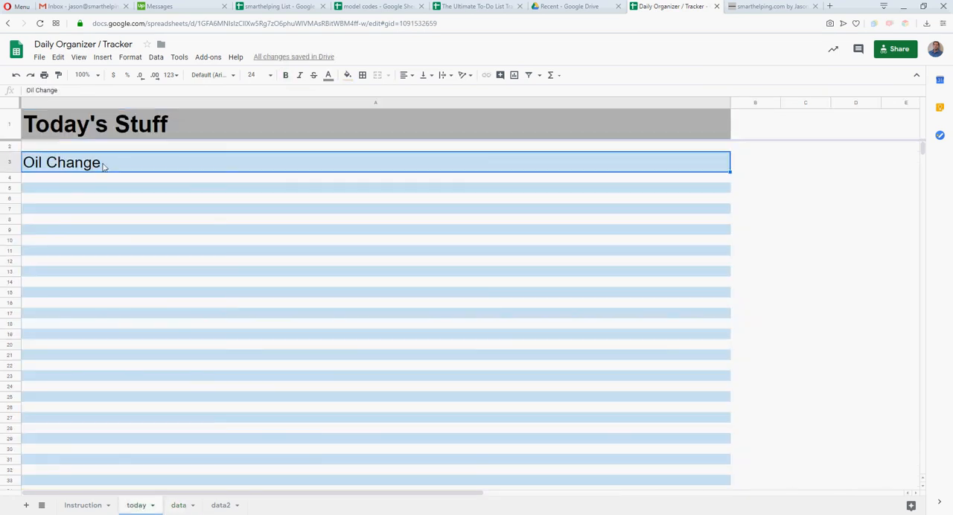
# Add the event "Go to christmas party at 2pm" dated 12/25/2019 in row 3 of the data sheet and view the today sheet
pyautogui.click(178, 505)
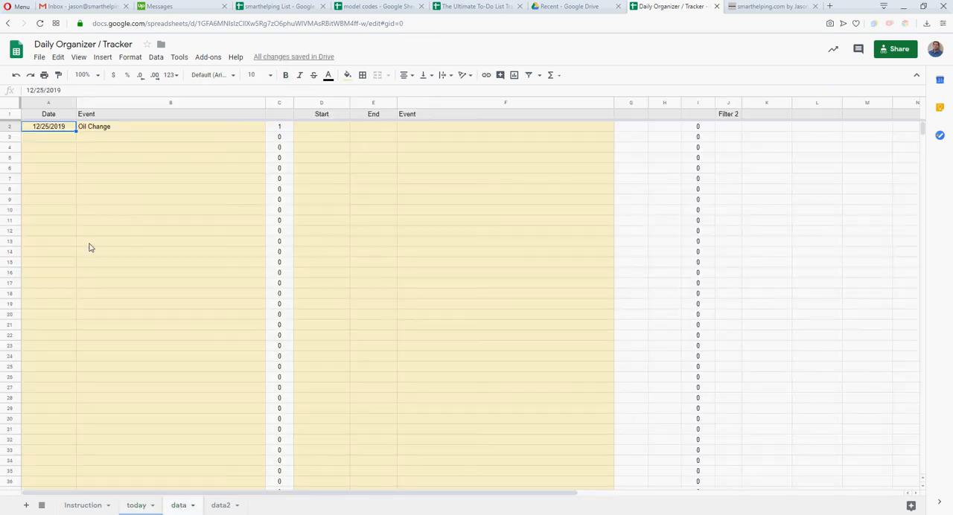
pyautogui.doubleClick(52, 140)
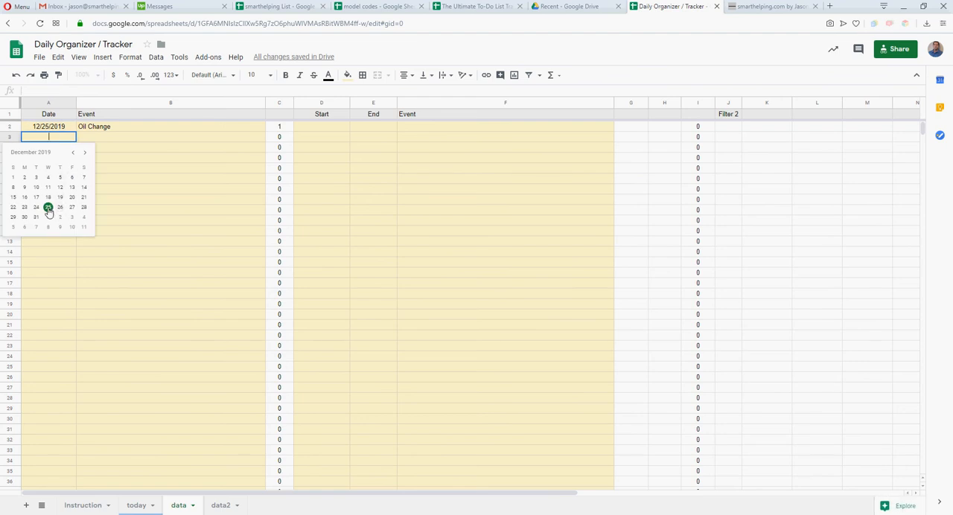
pyautogui.click(48, 208)
pyautogui.click(96, 130)
pyautogui.click(95, 140)
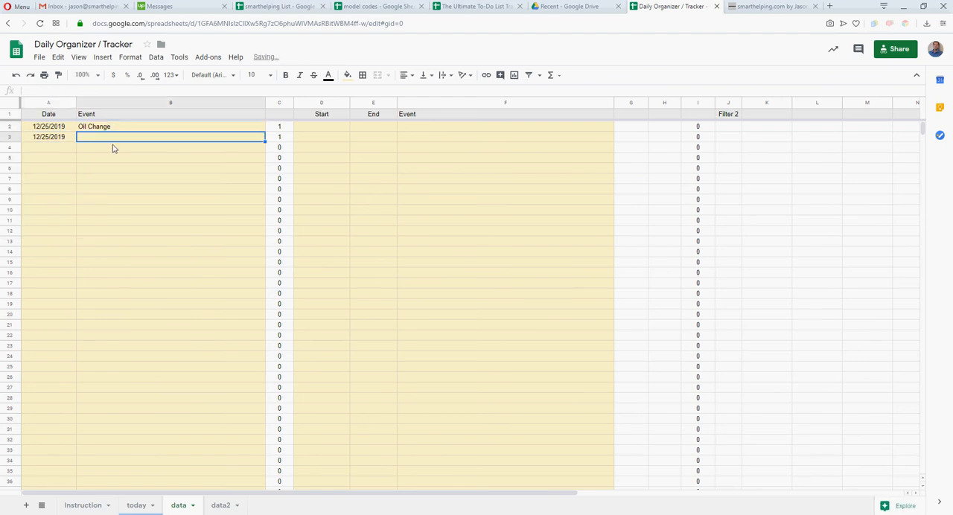
pyautogui.write('Go to ')
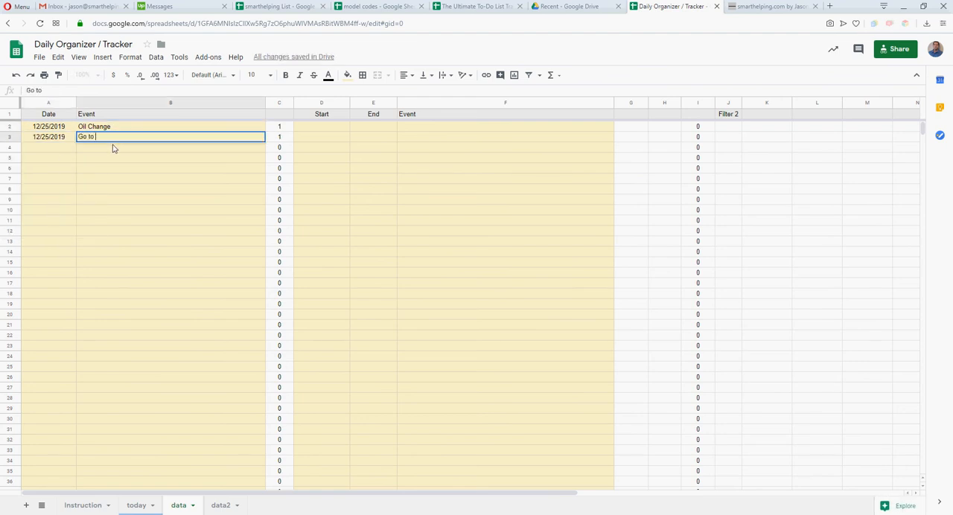
pyautogui.write('christmas party at 2pm')
pyautogui.press('Return')
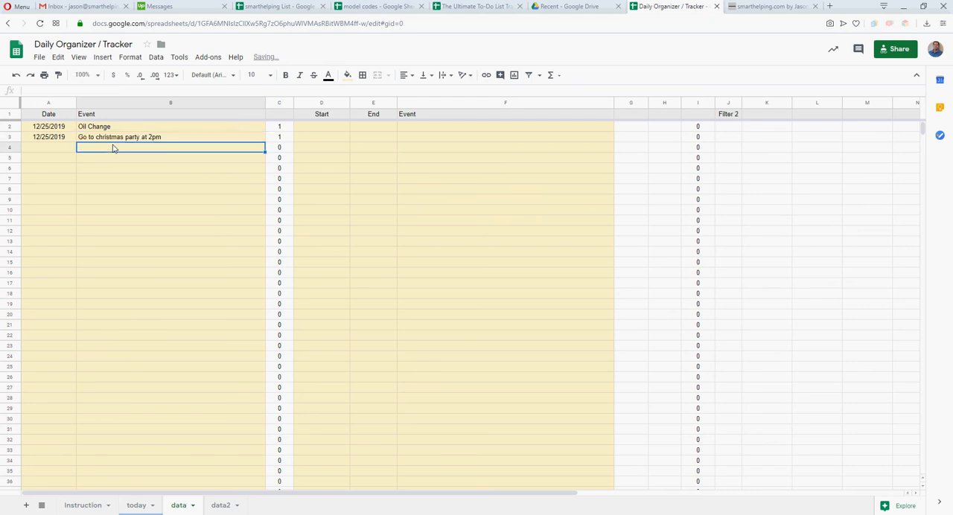
pyautogui.click(143, 506)
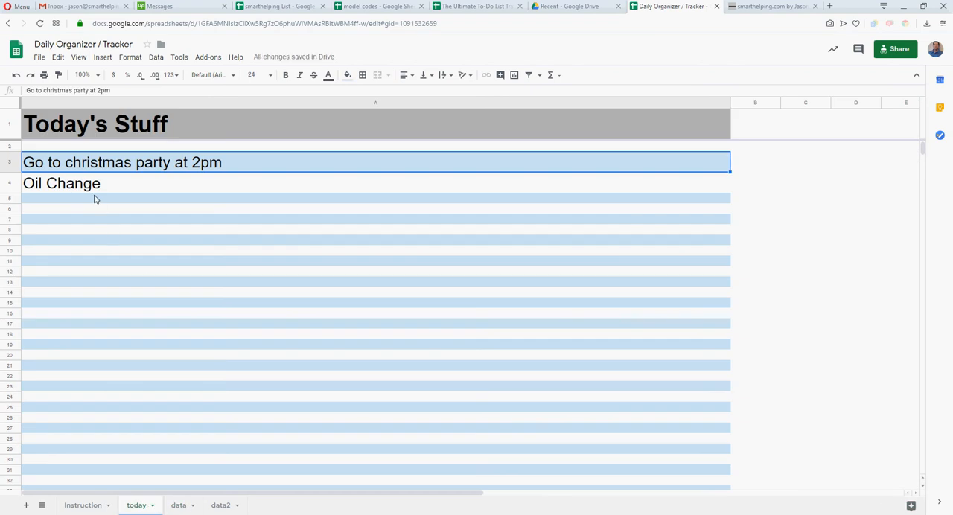
# Compare the 12/25/2019 entries on the data sheet with the list on the today sheet
pyautogui.click(179, 506)
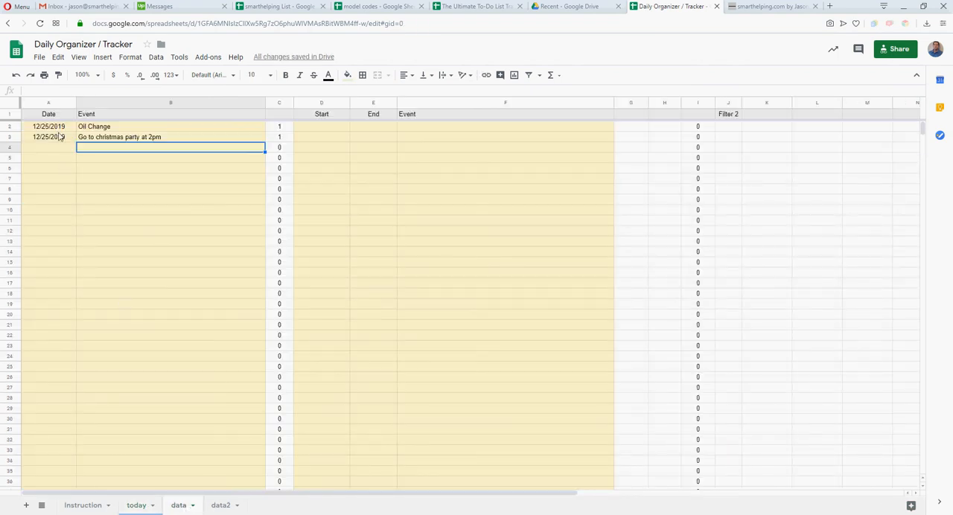
pyautogui.click(137, 505)
pyautogui.moveTo(100, 162); pyautogui.dragTo(99, 281)
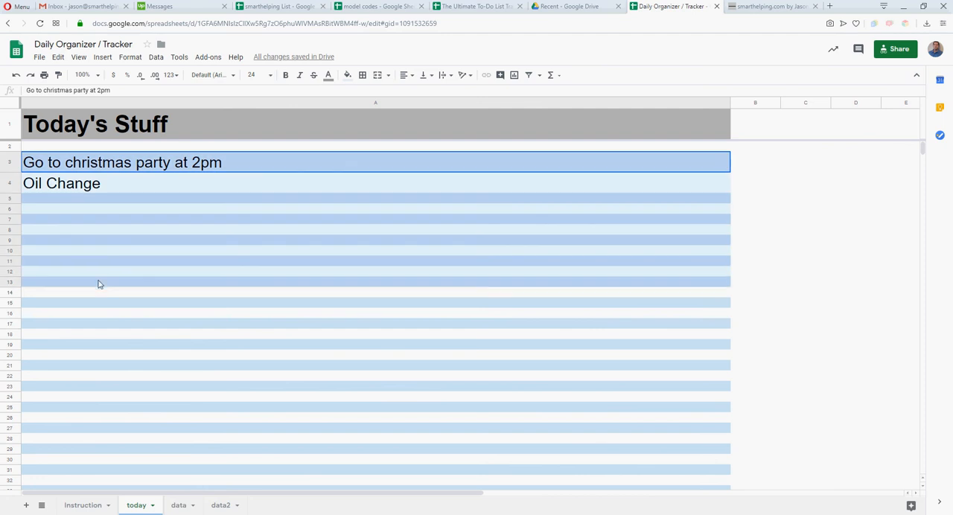
pyautogui.click(90, 164)
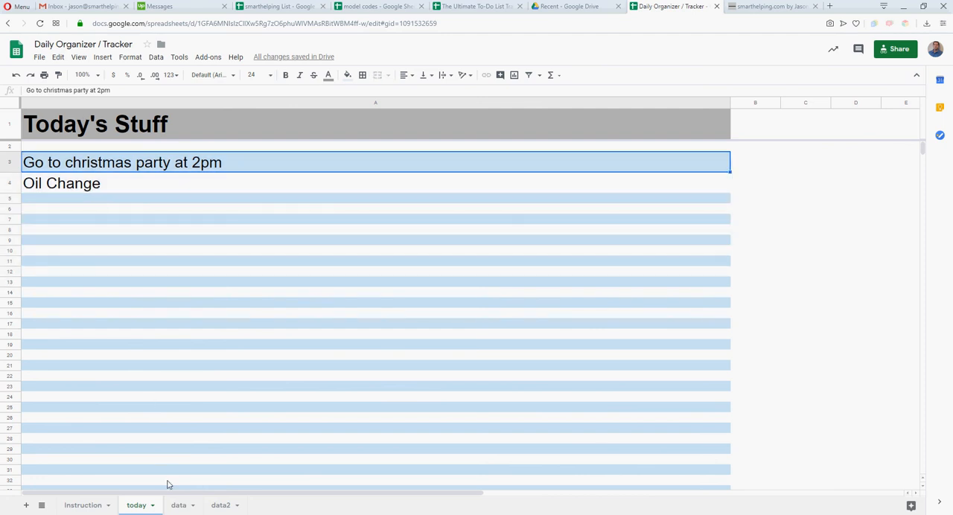
pyautogui.click(179, 506)
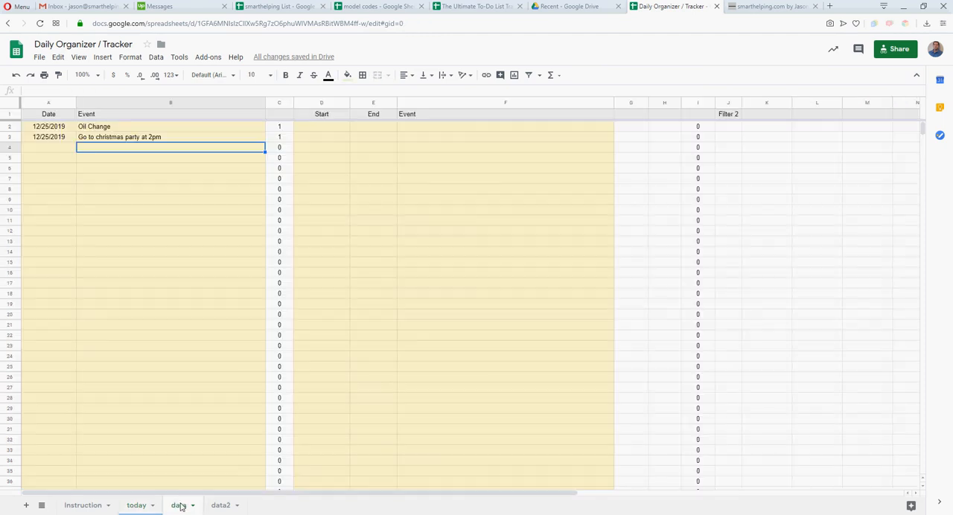
pyautogui.moveTo(60, 127); pyautogui.dragTo(133, 324)
pyautogui.click(47, 128)
pyautogui.click(47, 137)
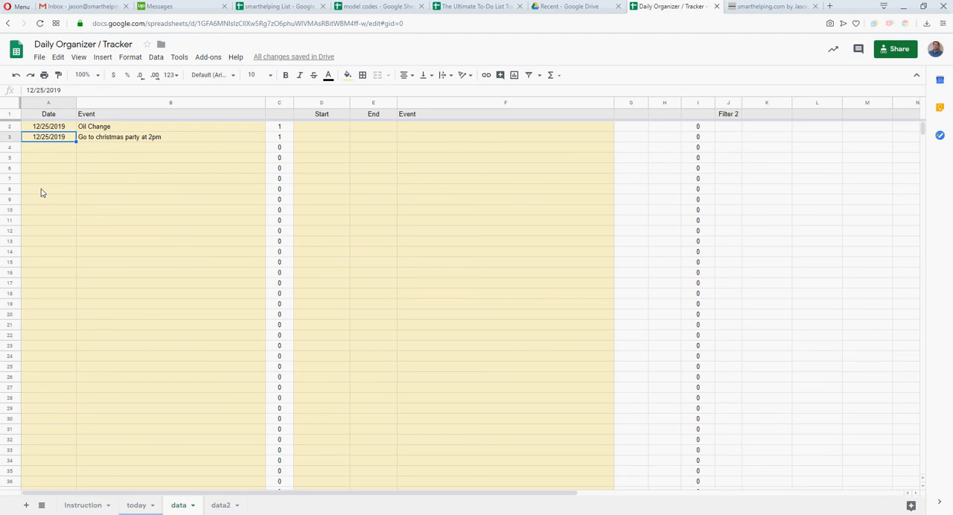
pyautogui.click(126, 178)
pyautogui.click(143, 506)
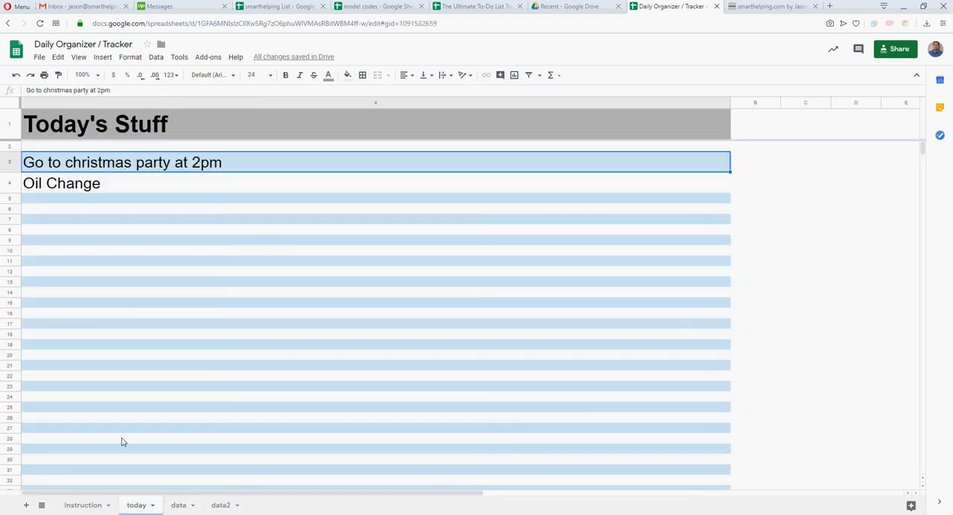
# Set the start date 12/25/2019 and end date 1/30/2020 for the date-range event in row 2 of the data sheet
pyautogui.click(178, 506)
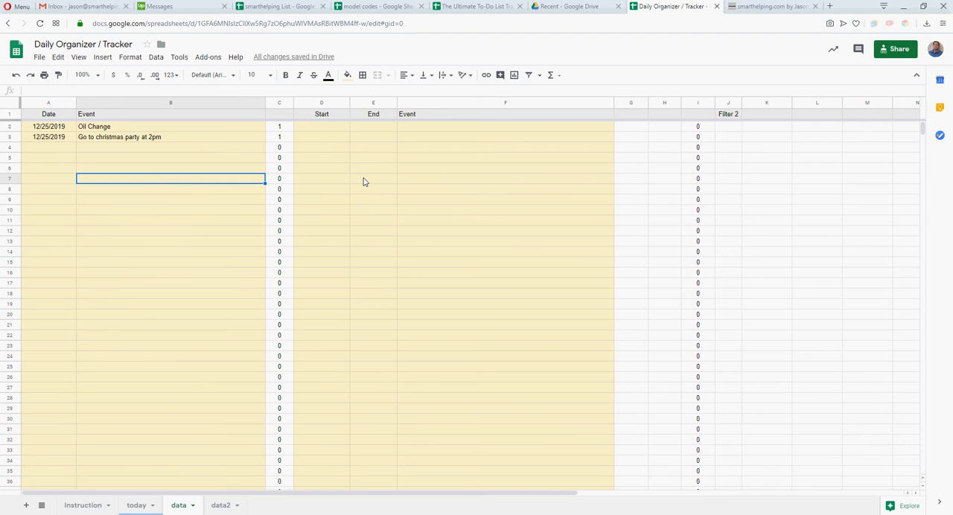
pyautogui.doubleClick(332, 127)
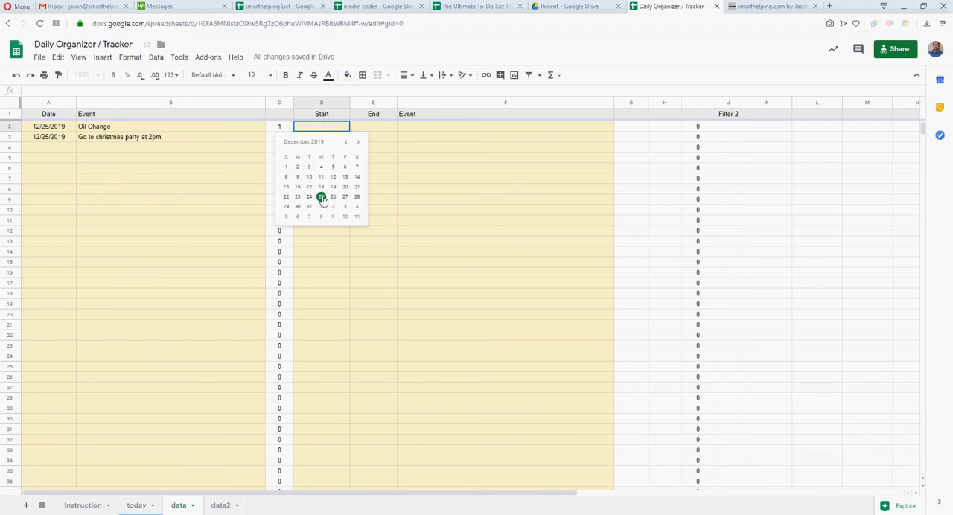
pyautogui.click(321, 196)
pyautogui.doubleClick(368, 127)
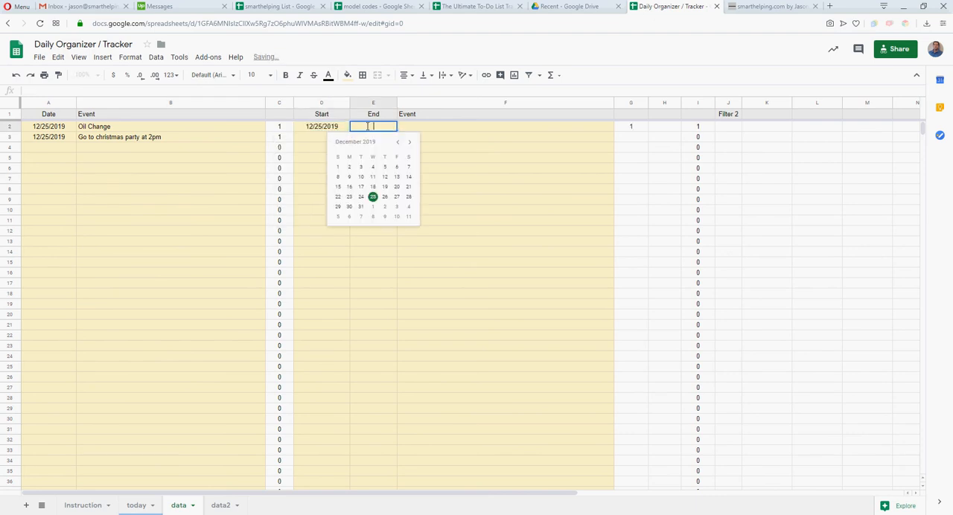
pyautogui.click(409, 141)
pyautogui.click(385, 208)
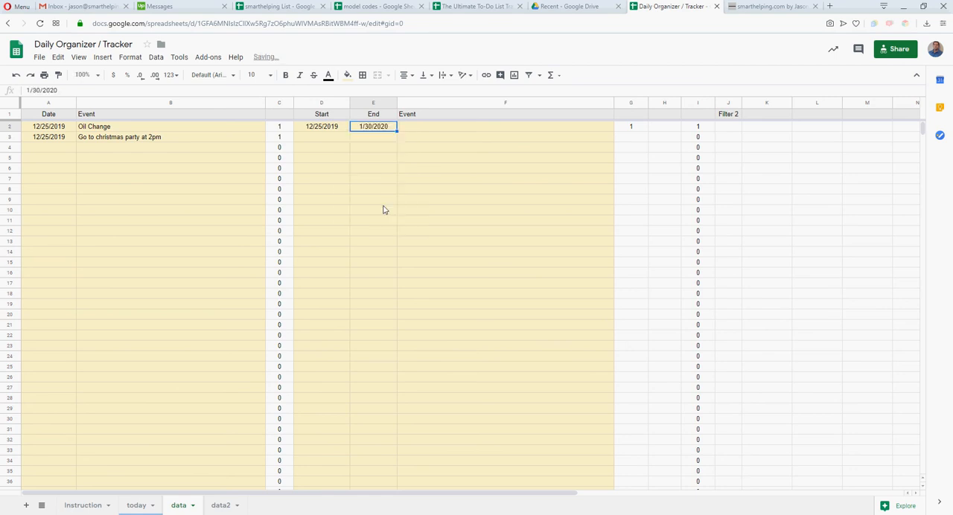
# Enter "Watch mom's pet" as the date-range event in cell F2 and check its entry on the today sheet
pyautogui.click(426, 130)
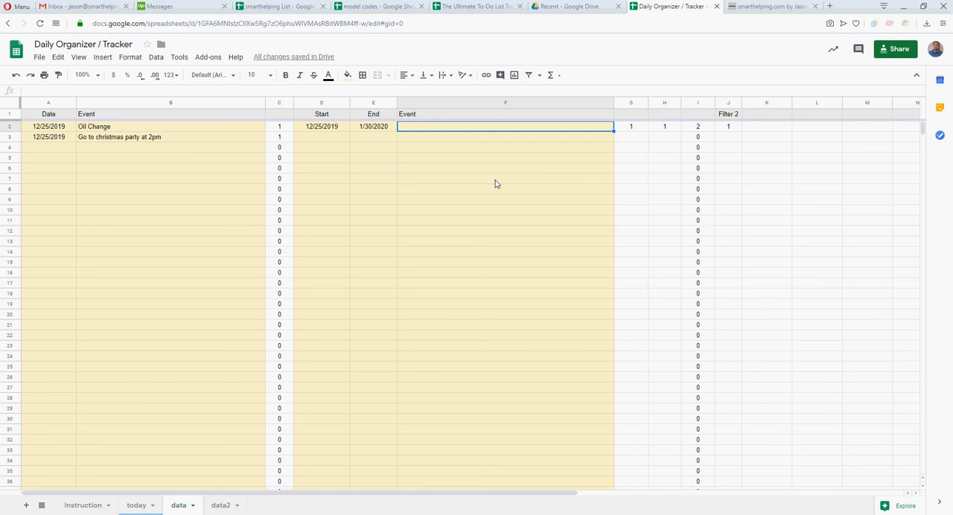
pyautogui.write('Watch')
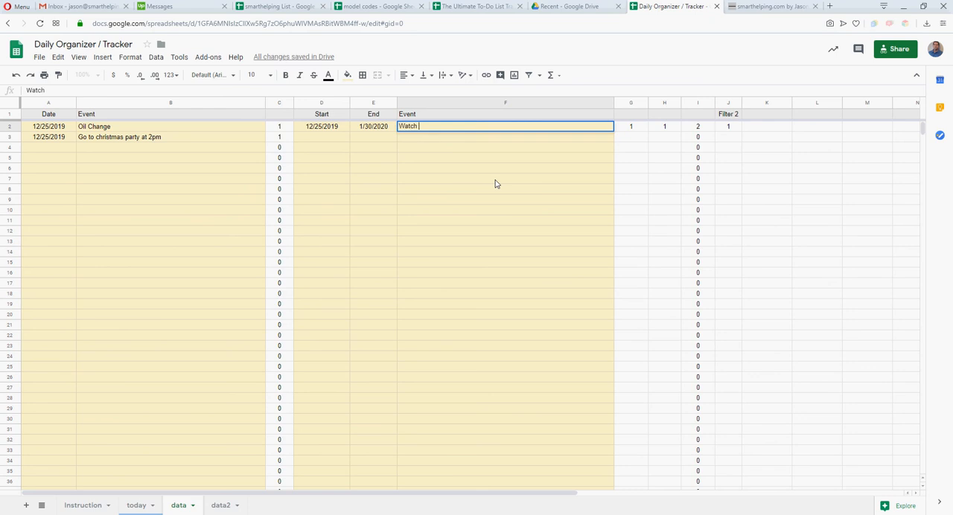
pyautogui.write(" mom's pet")
pyautogui.press('Return')
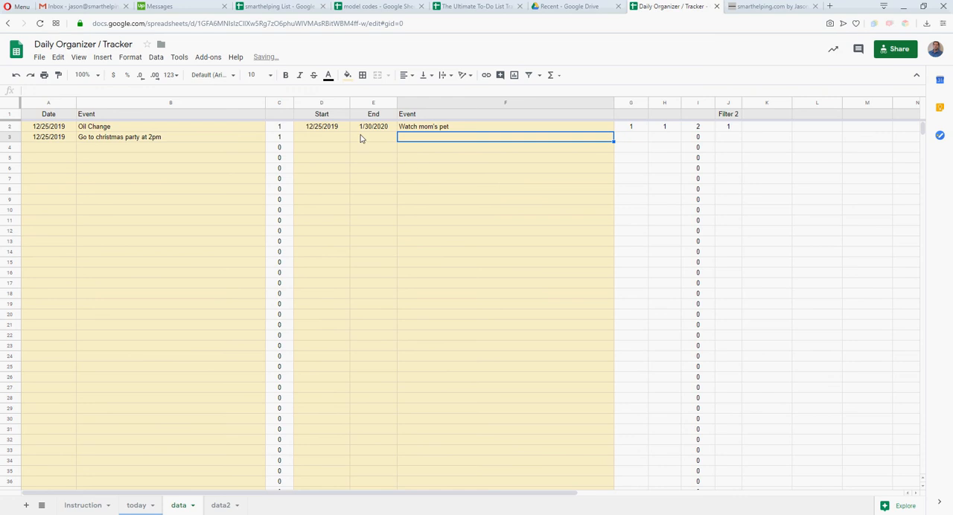
pyautogui.click(136, 507)
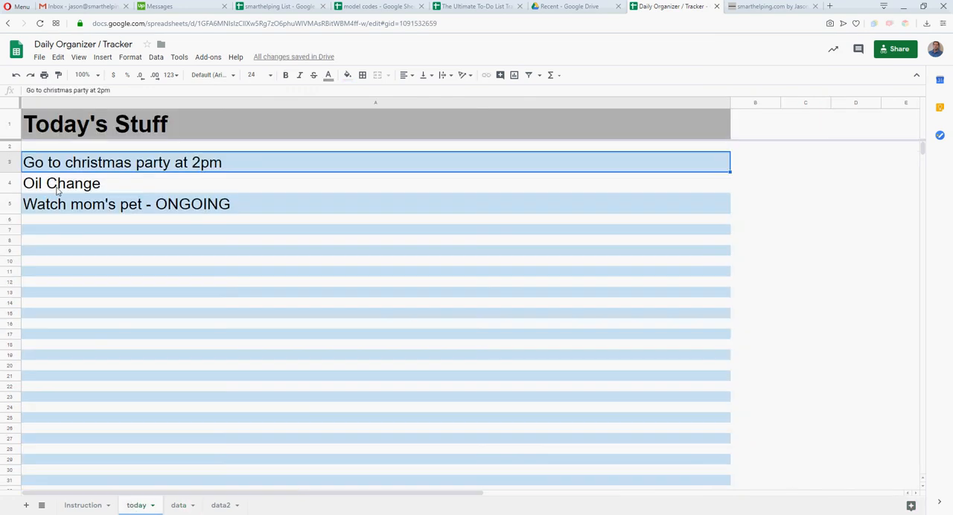
pyautogui.click(99, 206)
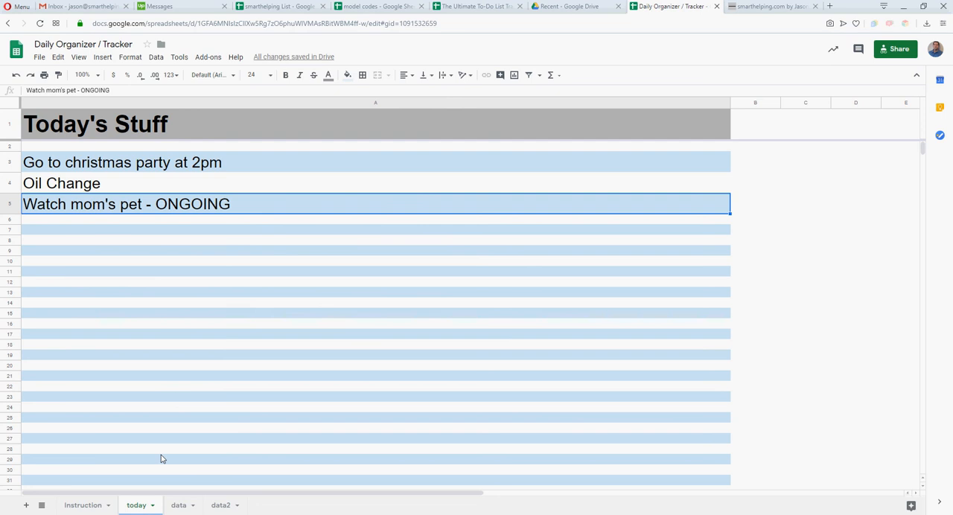
# Review the date-range and single-date entry areas on the data sheet
pyautogui.click(178, 506)
pyautogui.click(336, 129)
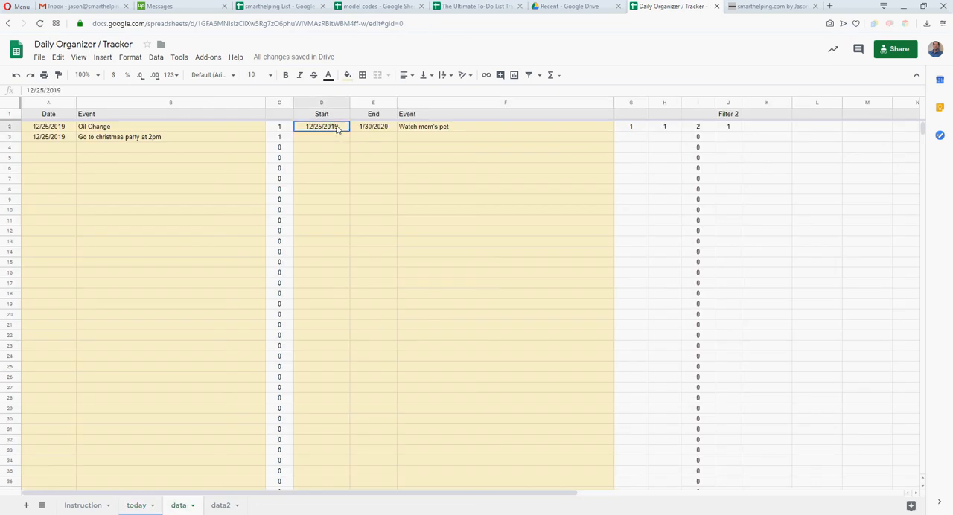
pyautogui.click(439, 131)
pyautogui.click(437, 170)
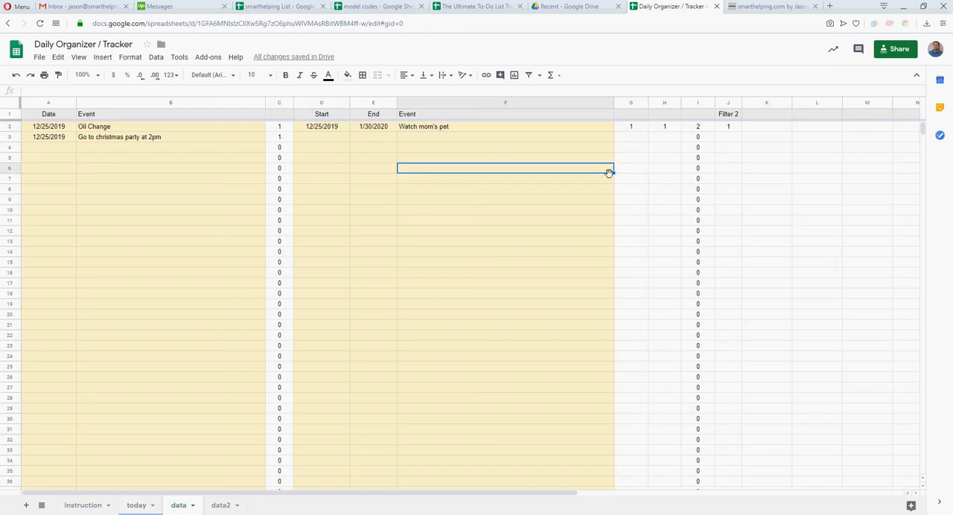
pyautogui.click(321, 141)
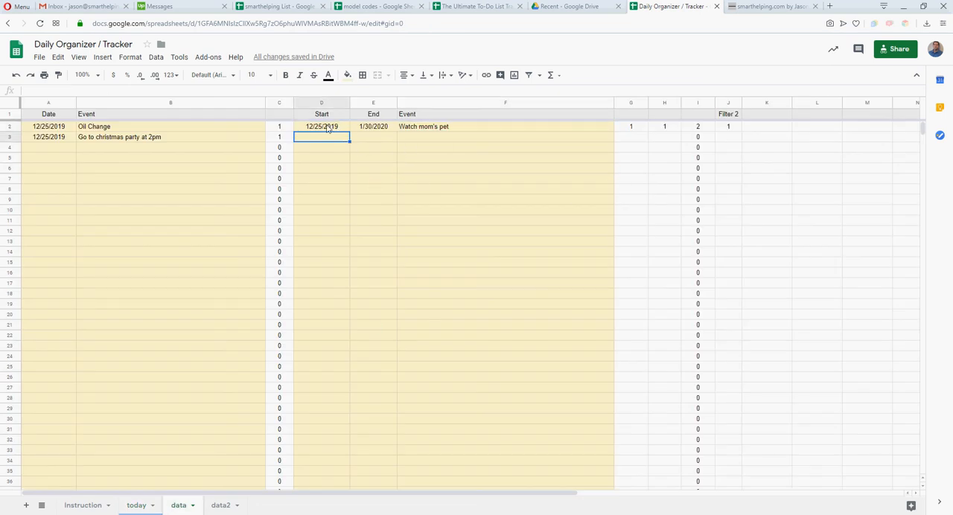
pyautogui.moveTo(328, 128); pyautogui.dragTo(466, 322)
pyautogui.click(59, 130)
pyautogui.moveTo(59, 130); pyautogui.dragTo(123, 360)
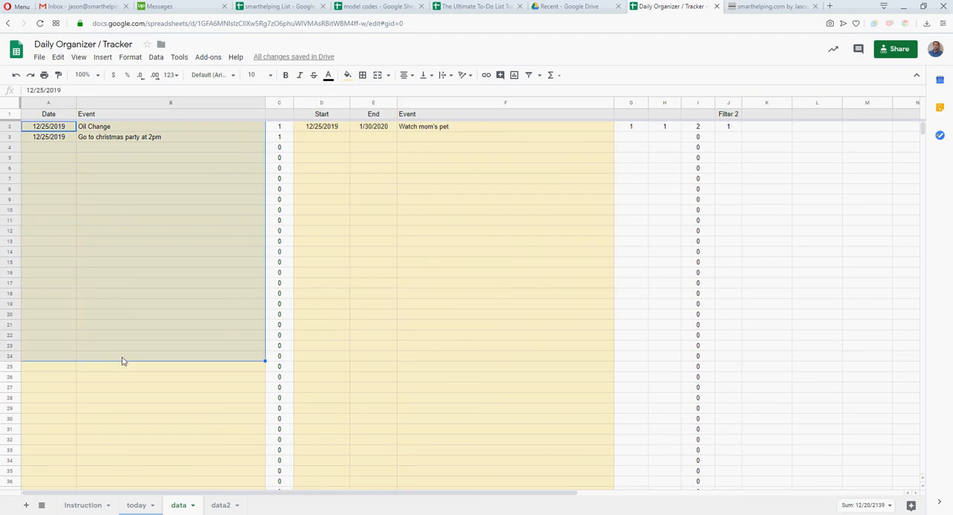
# Examine the helper formulas in cells C2, G2, H2 and I2 of the data sheet
pyautogui.click(291, 128)
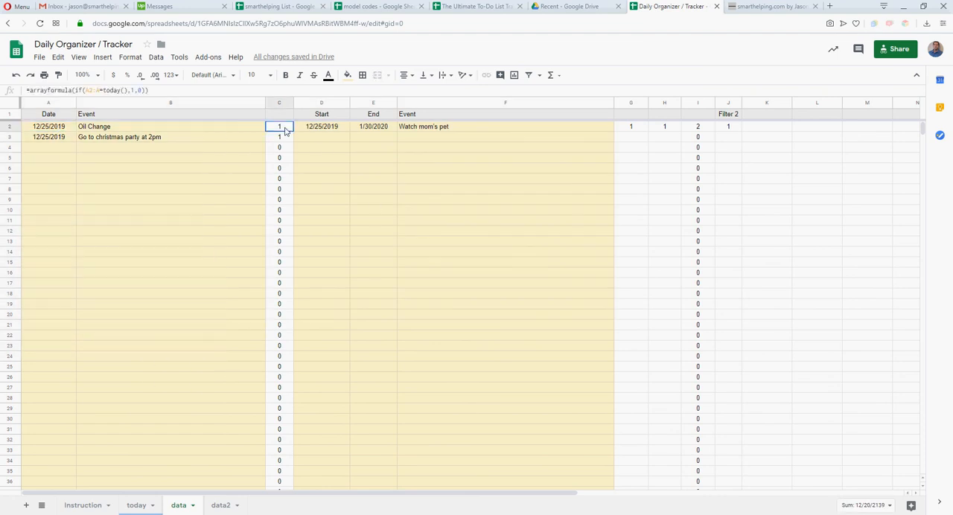
pyautogui.click(285, 177)
pyautogui.click(284, 127)
pyautogui.click(644, 128)
pyautogui.click(669, 128)
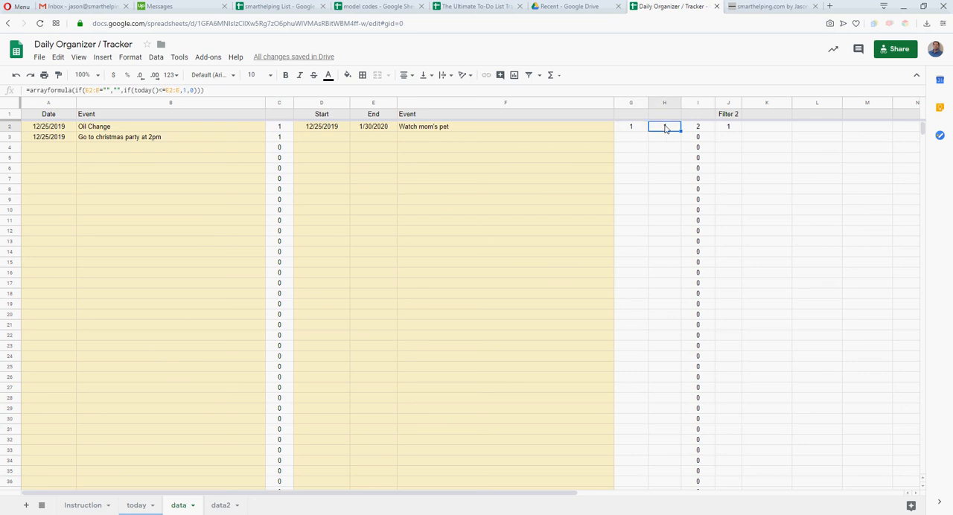
pyautogui.click(706, 128)
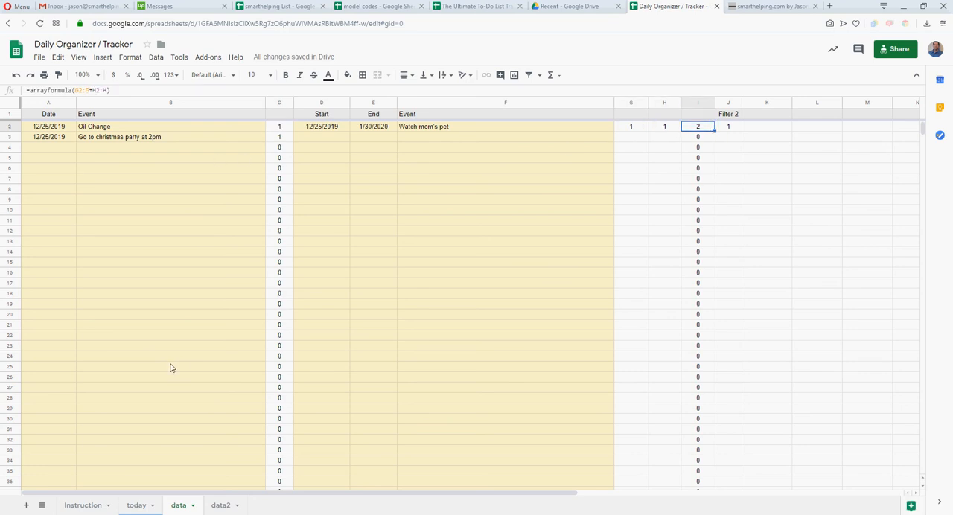
pyautogui.click(282, 126)
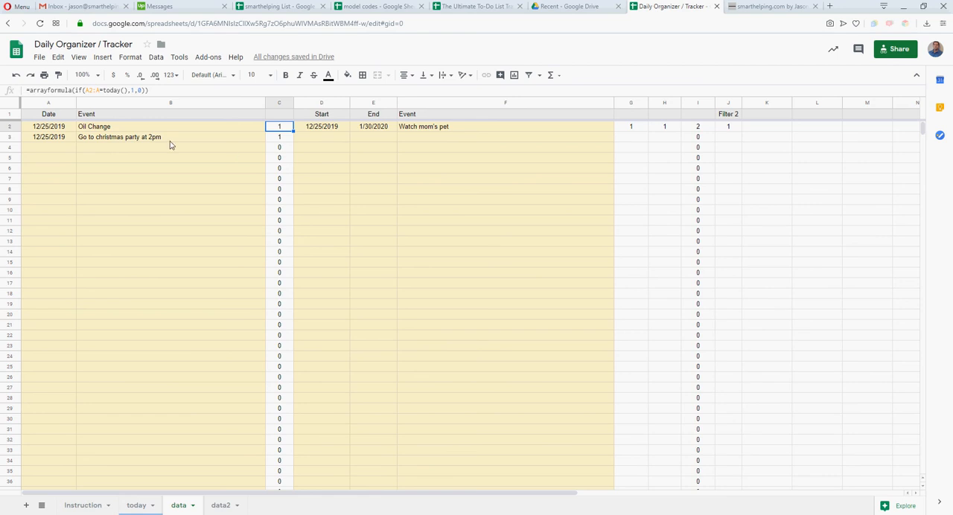
# Look over the Date and Event columns of the single-date list and the formula in C2 that checks the dates
pyautogui.click(57, 130)
pyautogui.click(55, 139)
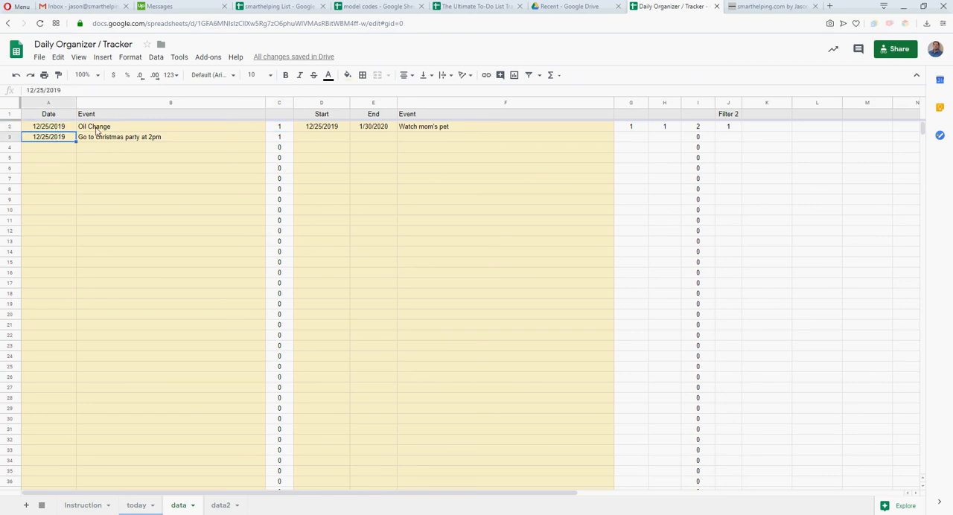
pyautogui.click(97, 139)
pyautogui.click(49, 131)
pyautogui.click(51, 141)
pyautogui.click(44, 345)
pyautogui.click(125, 390)
pyautogui.click(70, 432)
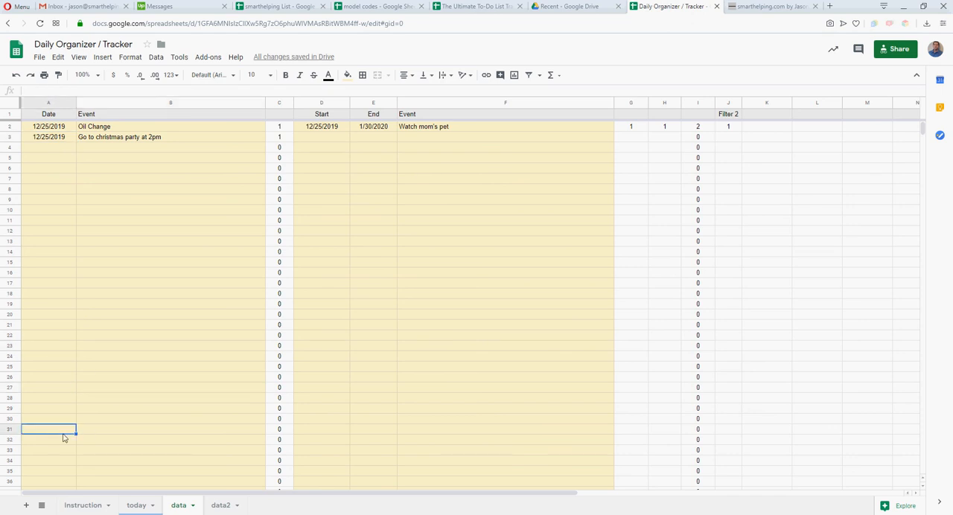
pyautogui.click(123, 428)
pyautogui.click(43, 354)
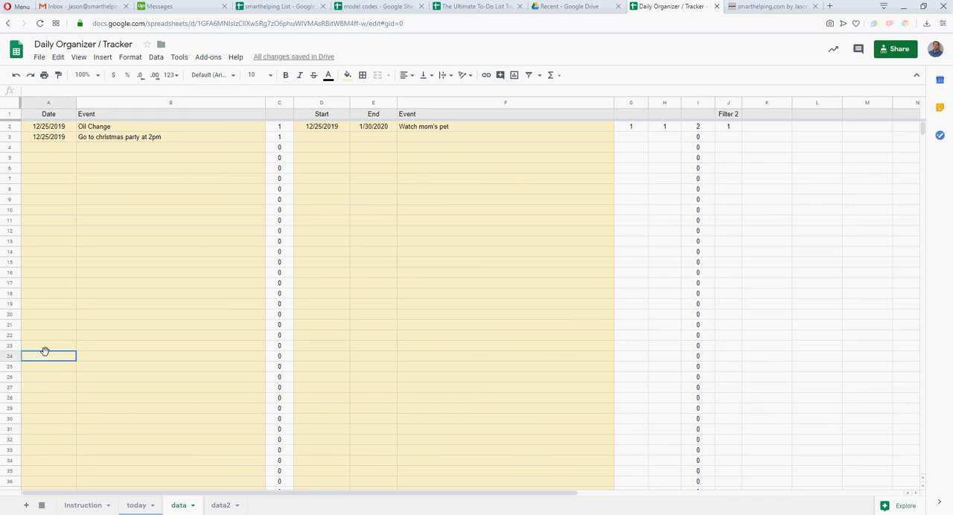
pyautogui.click(110, 357)
pyautogui.click(49, 378)
pyautogui.click(115, 395)
pyautogui.click(50, 431)
pyautogui.click(119, 431)
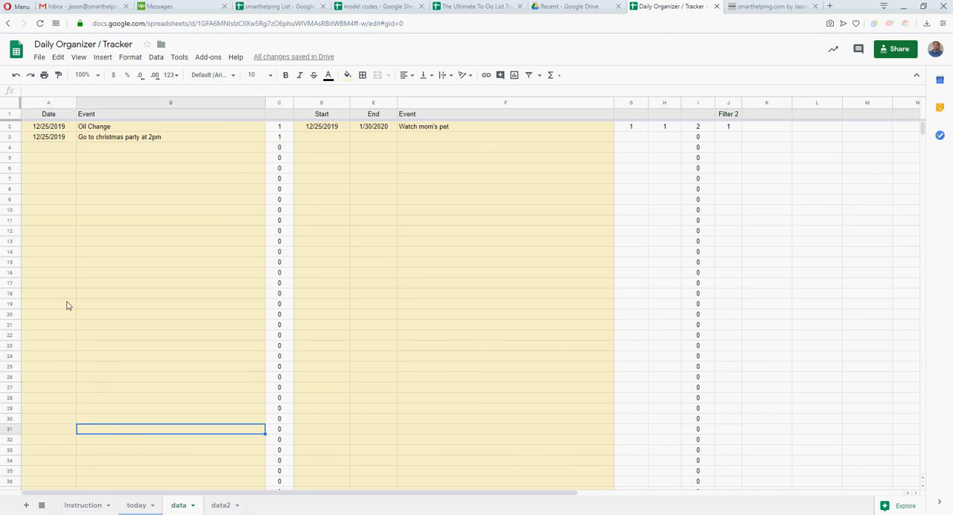
pyautogui.click(68, 269)
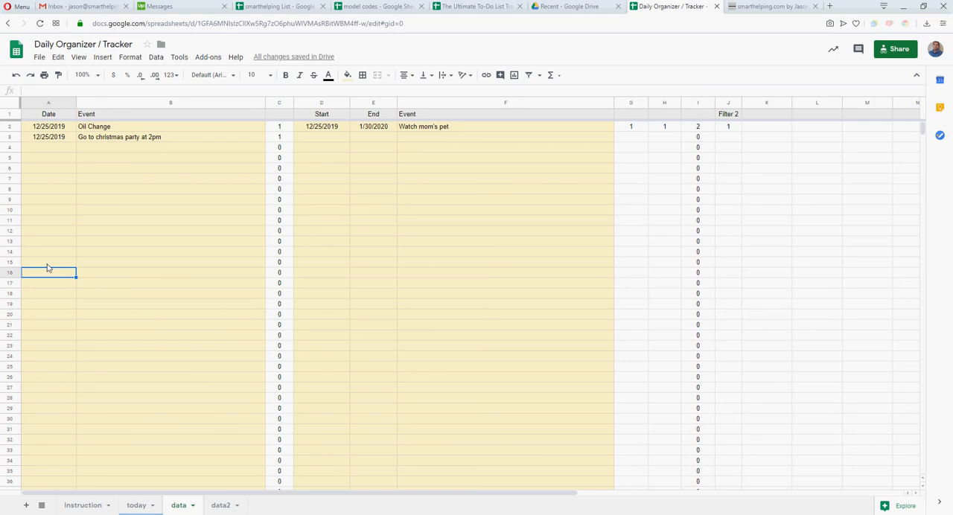
pyautogui.click(280, 128)
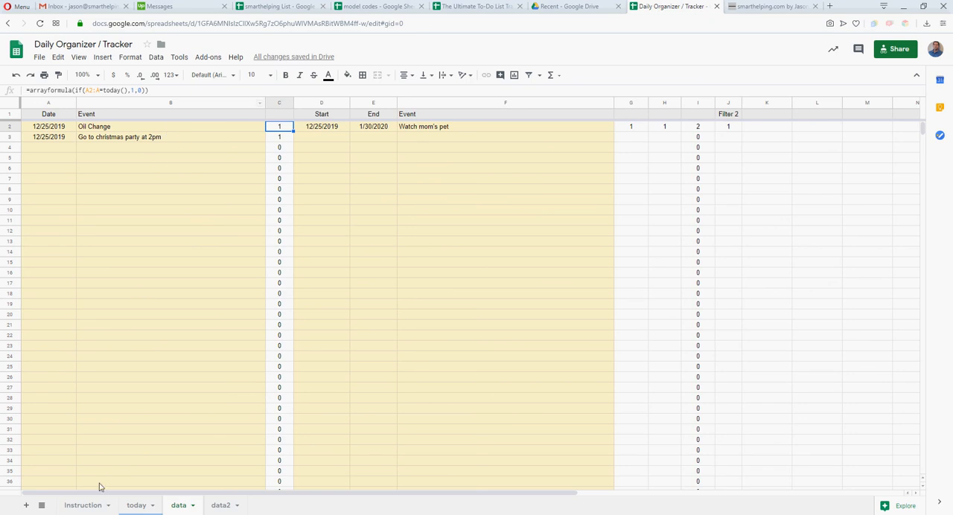
# Fit the width of column A on the Instruction sheet to its text
pyautogui.click(83, 505)
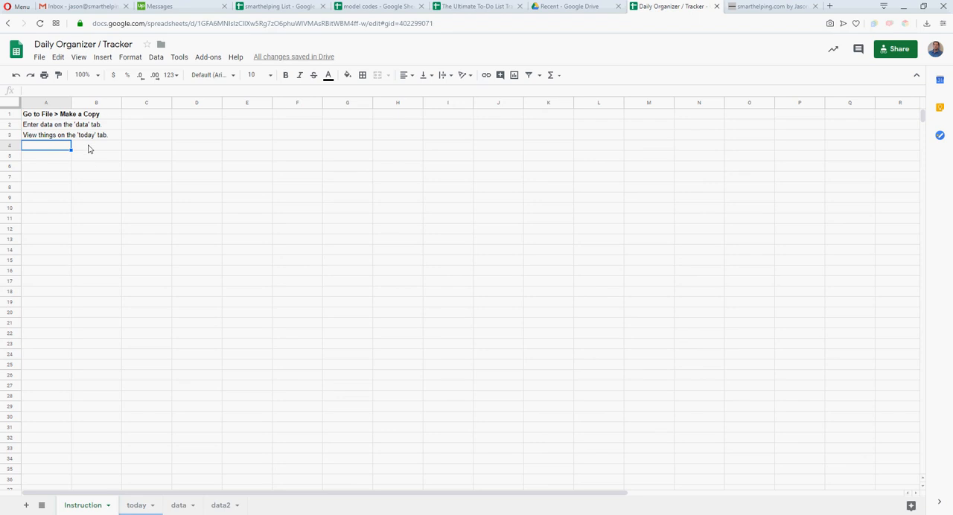
pyautogui.doubleClick(72, 102)
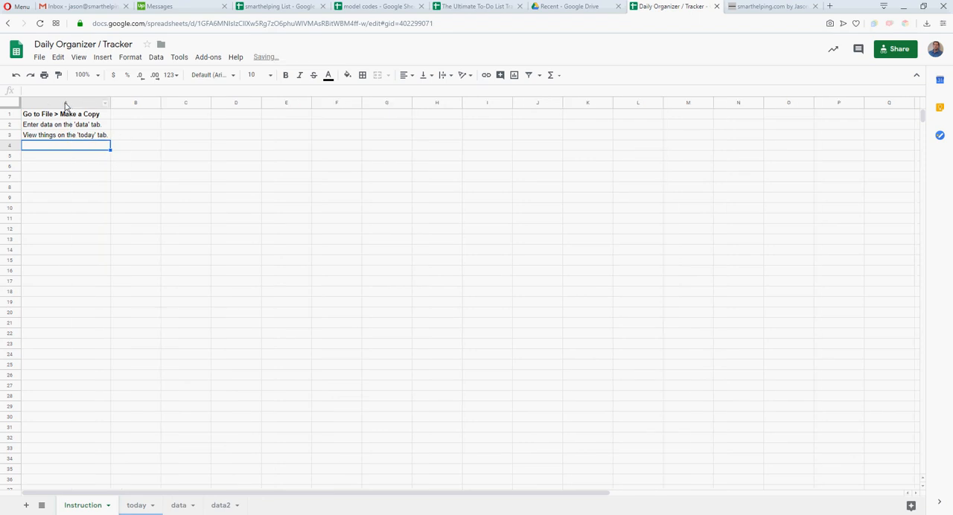